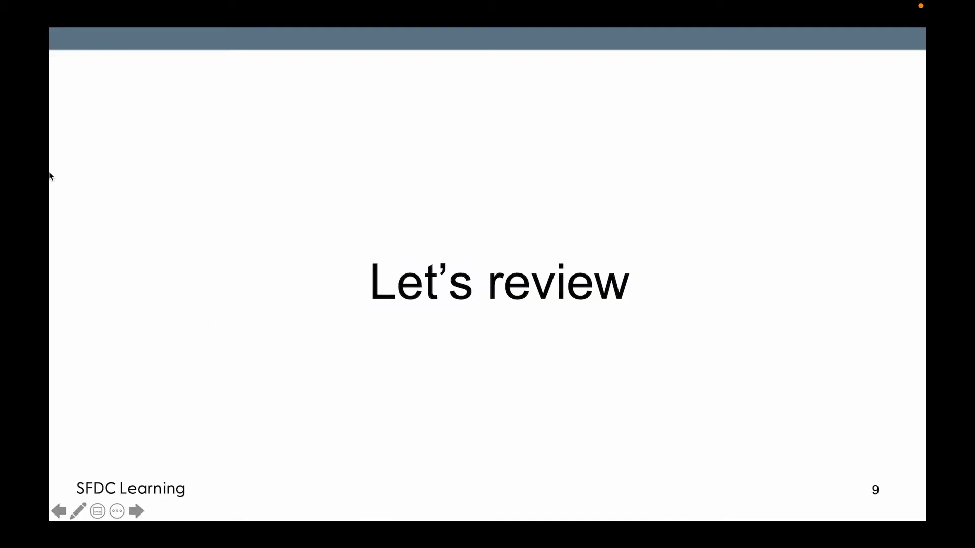
Leave the slideshow on the 'Let's review' slide and switch to the browser showing quote Q-00118
key(ctrl+Right)
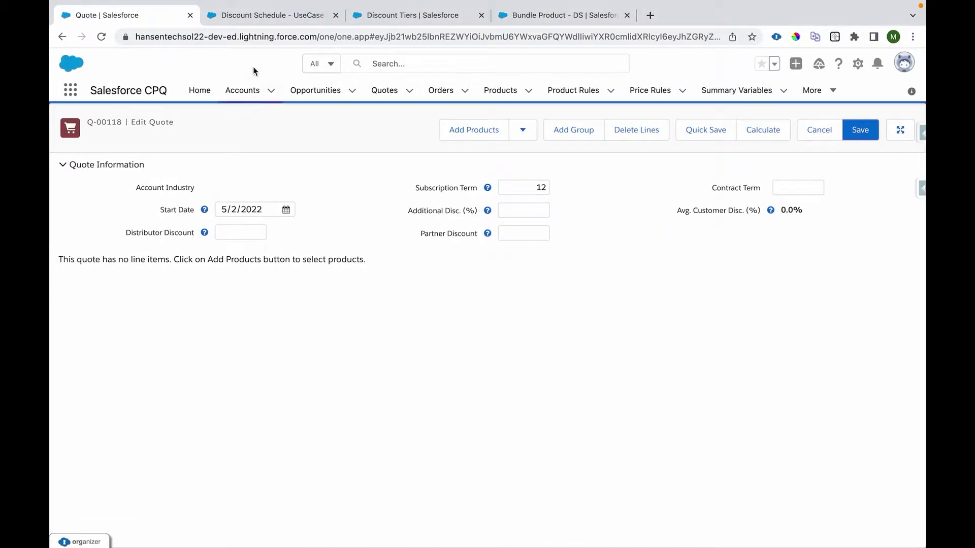
Open the Discount Schedule - UseCase 2 product record
click(264, 15)
scroll(228, 285, up, 10)
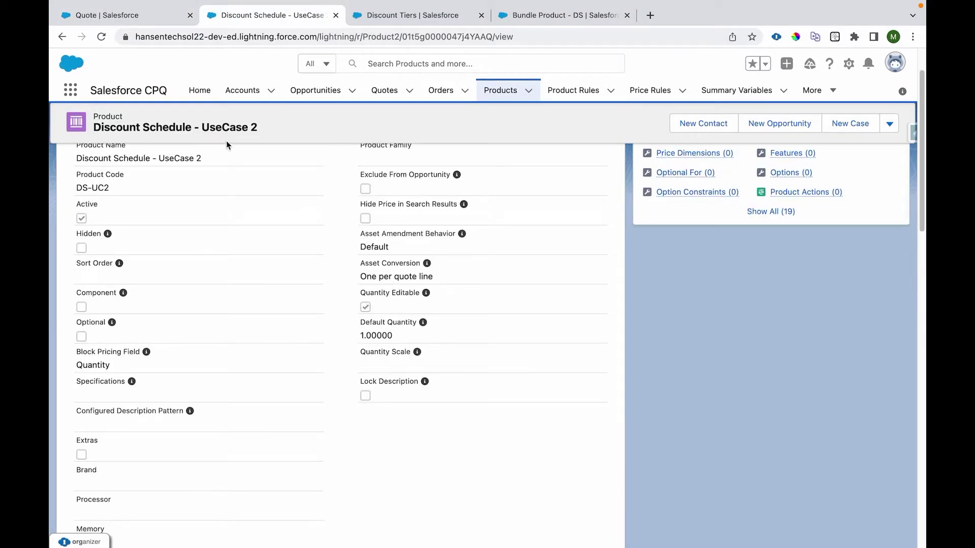
drag(258, 128, 81, 115)
scroll(147, 183, down, 5)
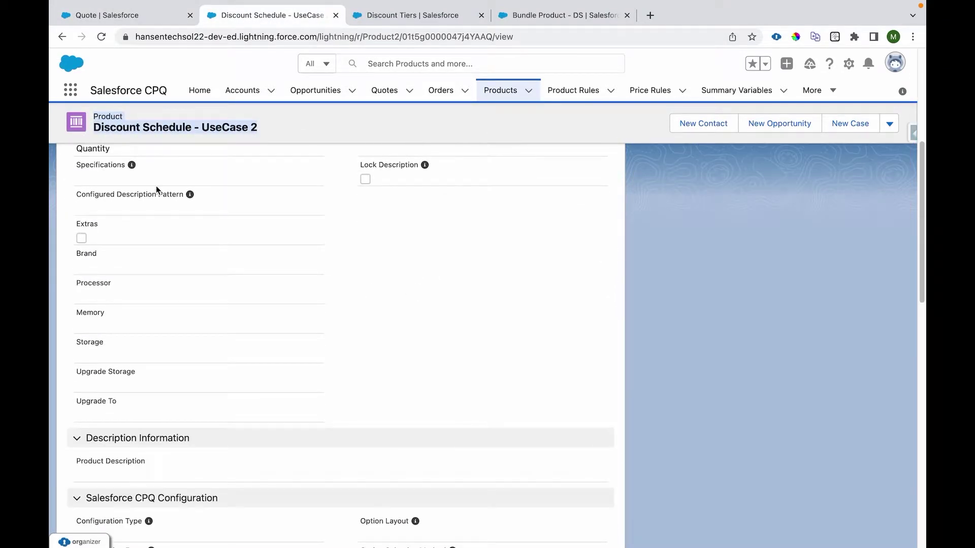
scroll(156, 187, down, 15)
Confirm its Term Discount Schedule is Use Case 2 and view the 0%, 10%, 15% tiers
drag(76, 276, 105, 276)
scroll(136, 274, up, 2)
mouse_move(138, 273)
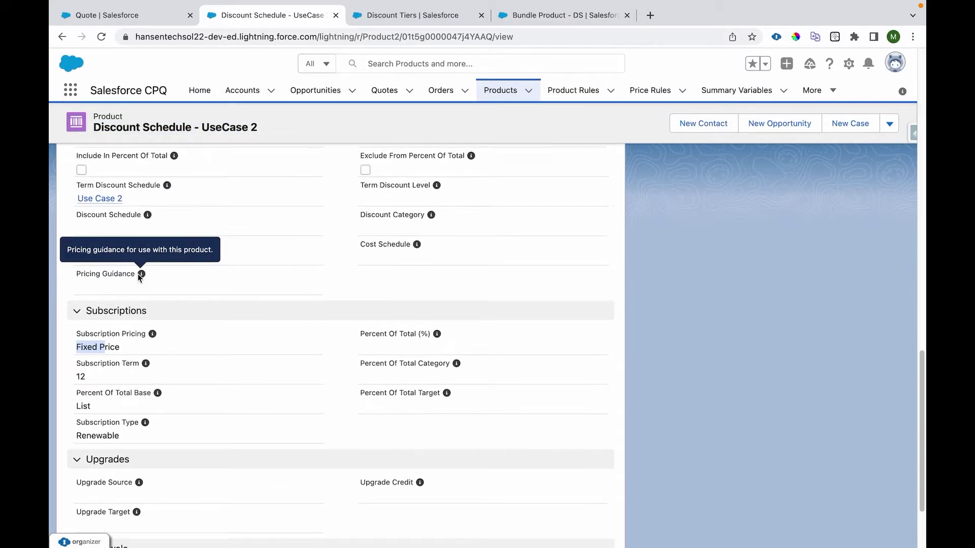
scroll(138, 273, up, 2)
drag(160, 274, 75, 274)
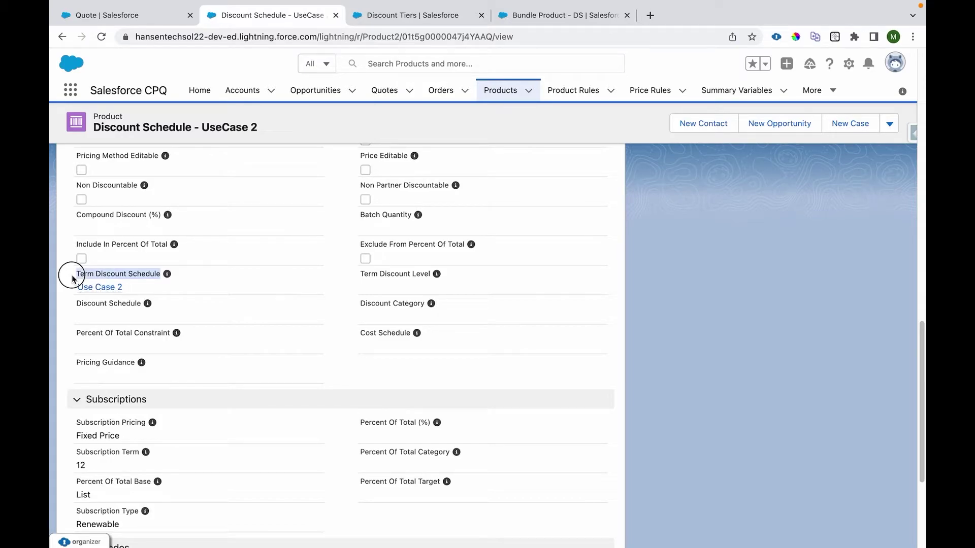
drag(72, 275, 161, 276)
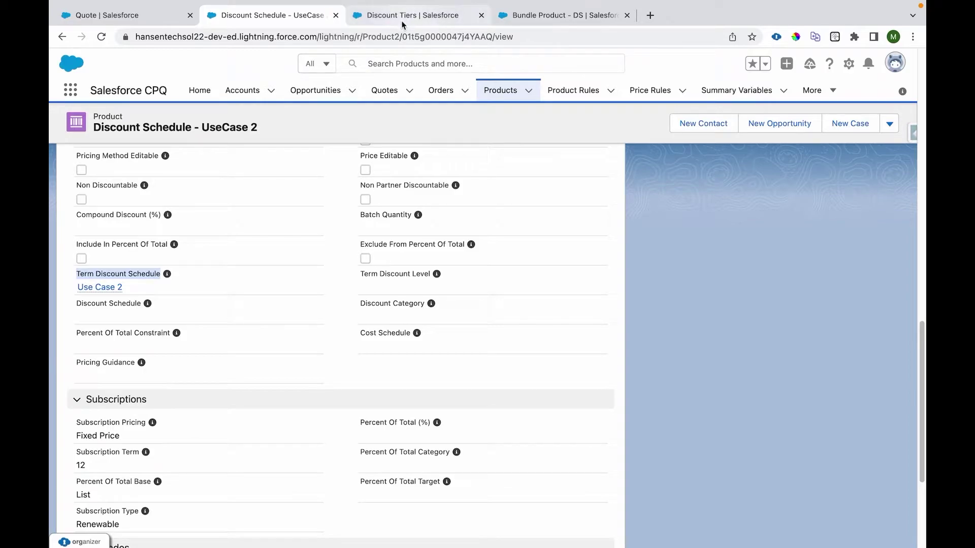
click(421, 15)
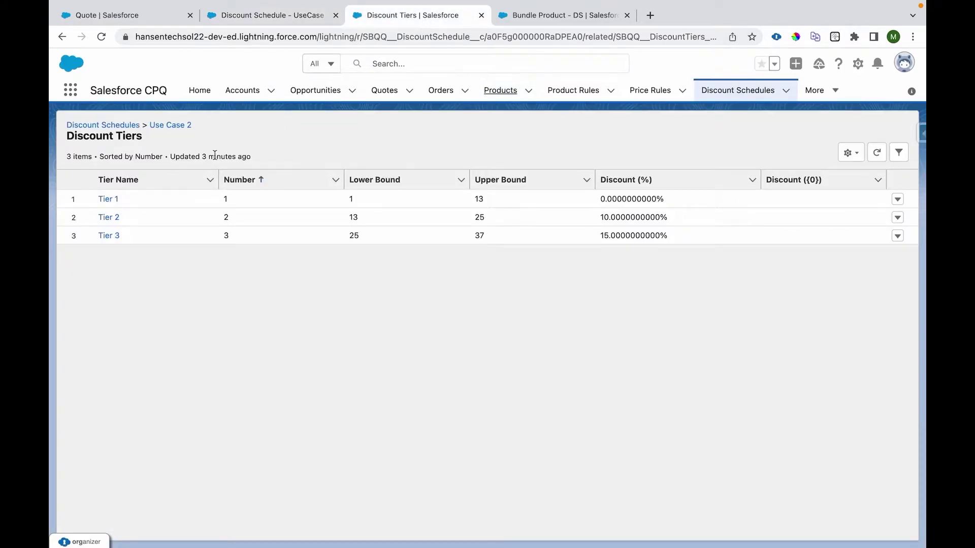
click(160, 128)
click(153, 184)
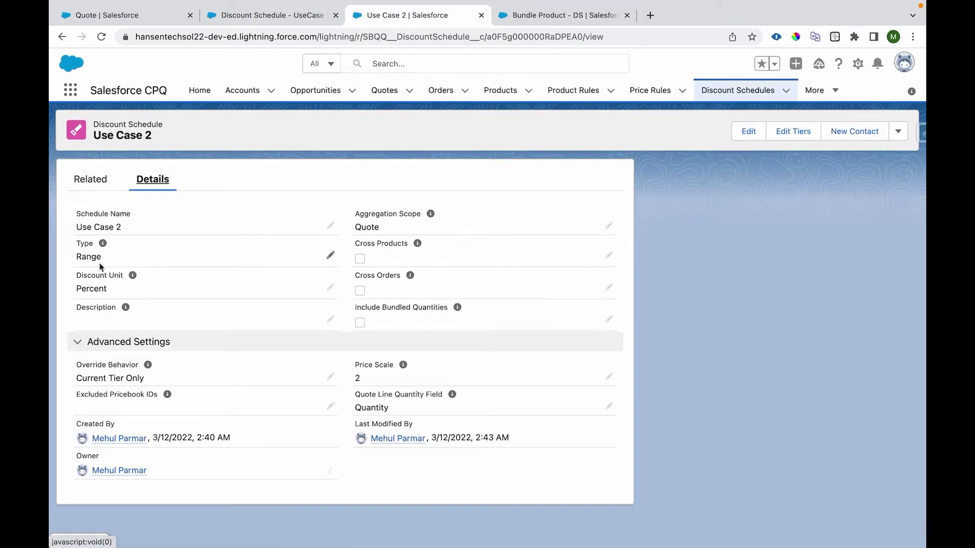
click(85, 289)
double_click(85, 290)
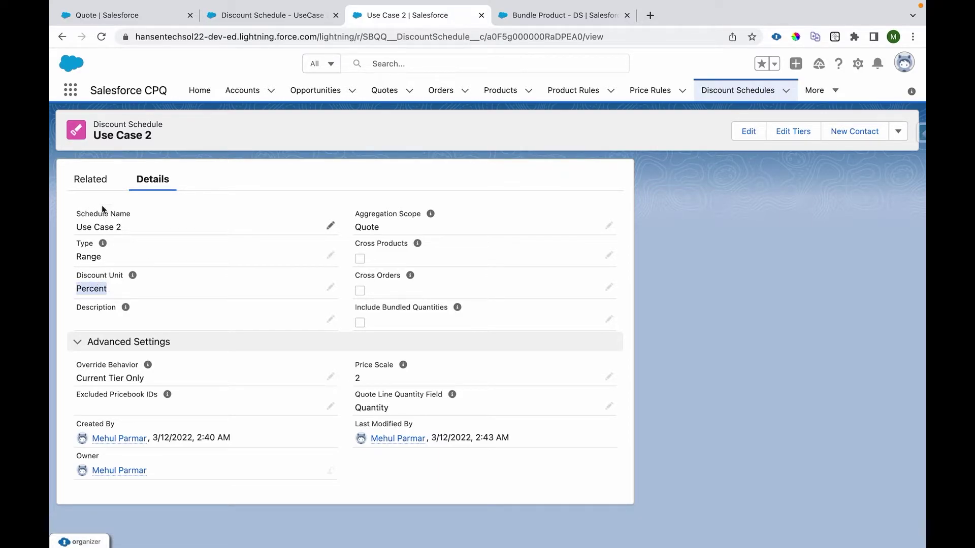
click(93, 187)
click(345, 328)
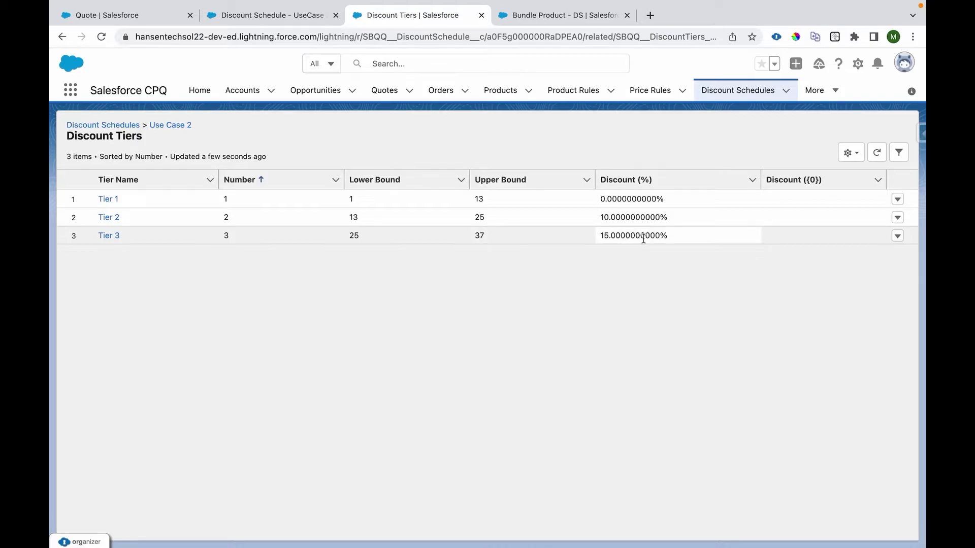
Add the Discount Schedule - UseCase 2 product to quote Q-00118
click(124, 18)
click(474, 130)
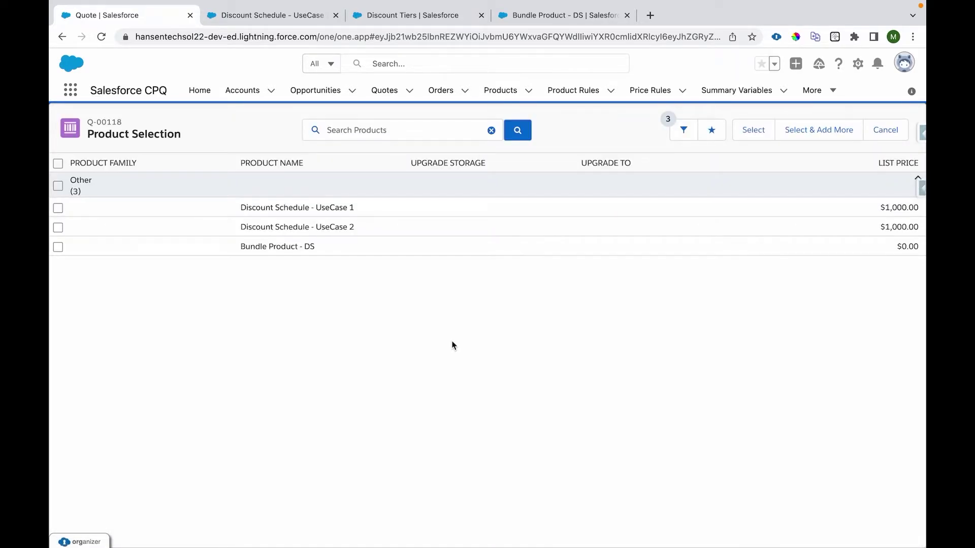
click(58, 228)
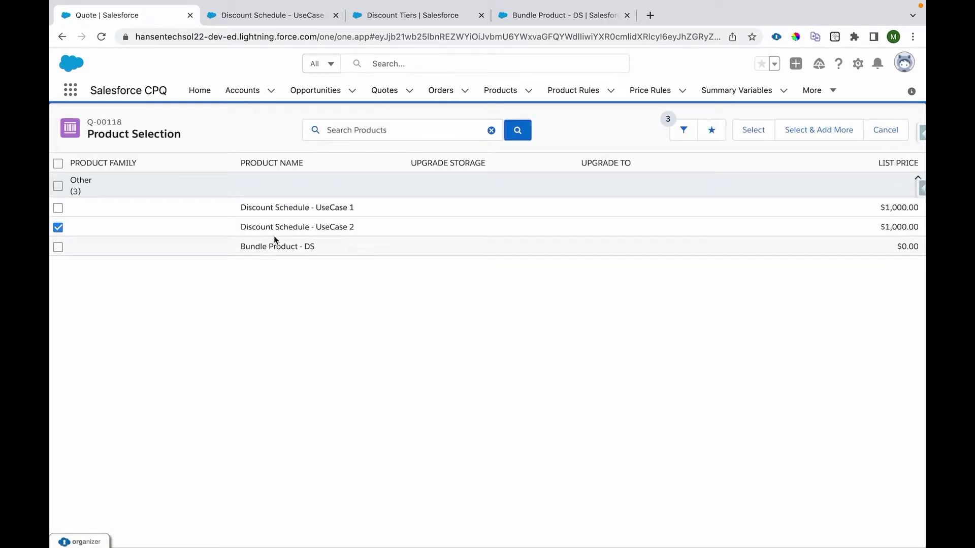
click(753, 130)
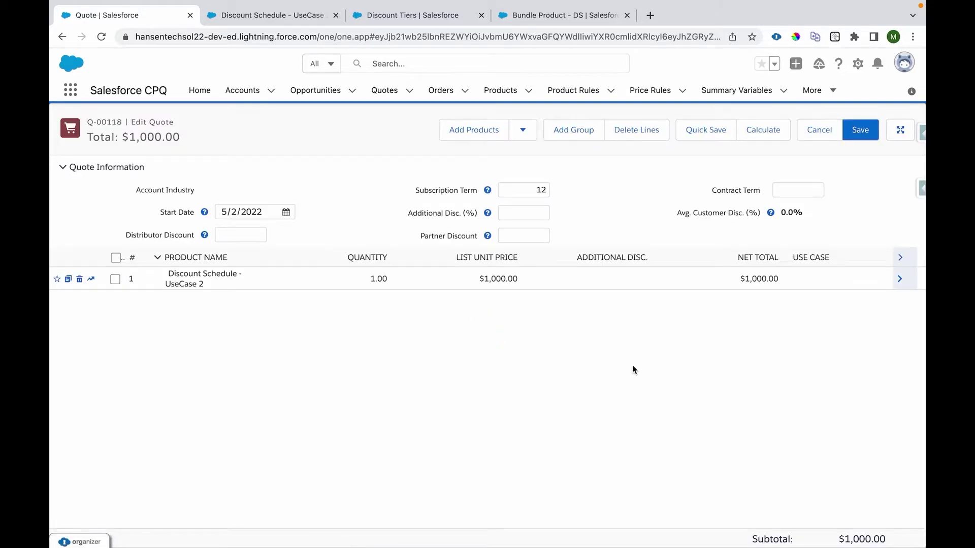
Review the new line's $1,000.00 list unit price and net total
mouse_move(484, 278)
mouse_down()
mouse_move(506, 280)
mouse_move(475, 279)
mouse_up()
drag(744, 278, 779, 280)
double_click(542, 190)
Set the subscription term to 24 and review the 10.0% discount and $1,800.00 net total
text(24)
click(590, 191)
drag(781, 213, 803, 213)
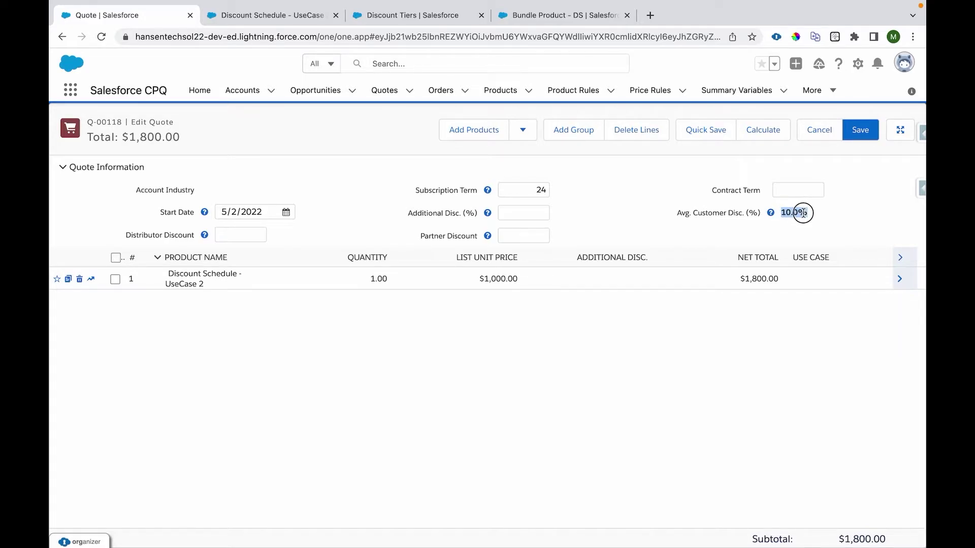
drag(484, 279, 518, 278)
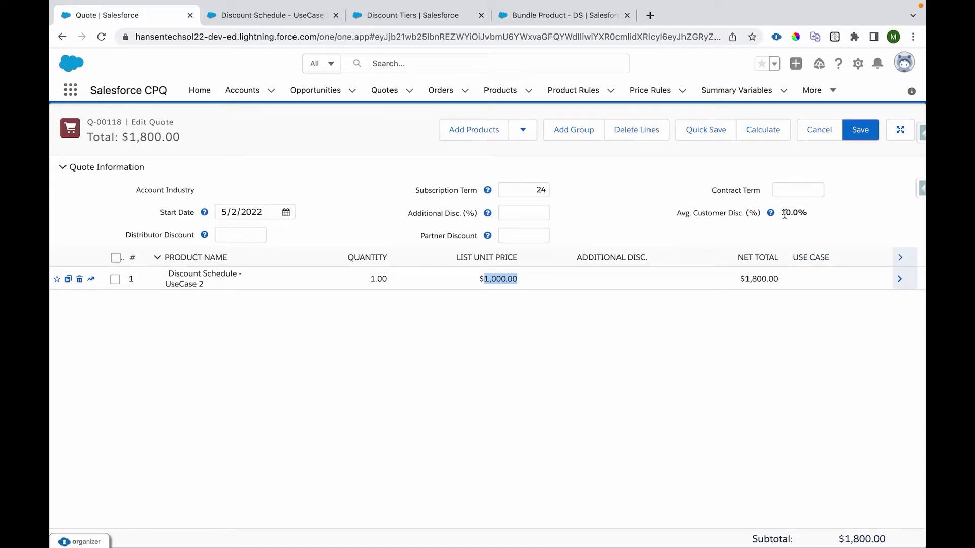
click(746, 281)
drag(747, 281, 779, 283)
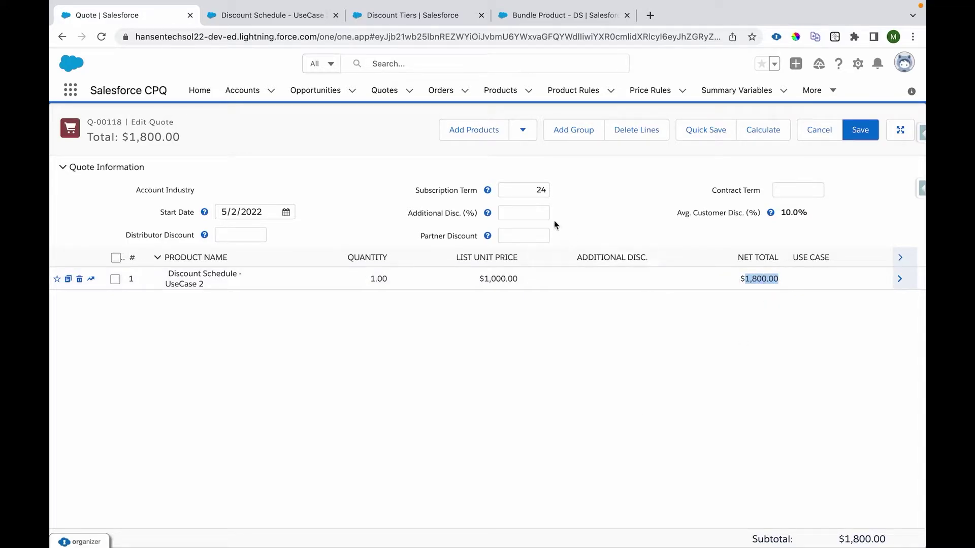
Set the subscription term to 36 and review the 15.0% discount and $2,550.00 net total
double_click(538, 191)
text(36)
click(600, 195)
drag(484, 278, 518, 278)
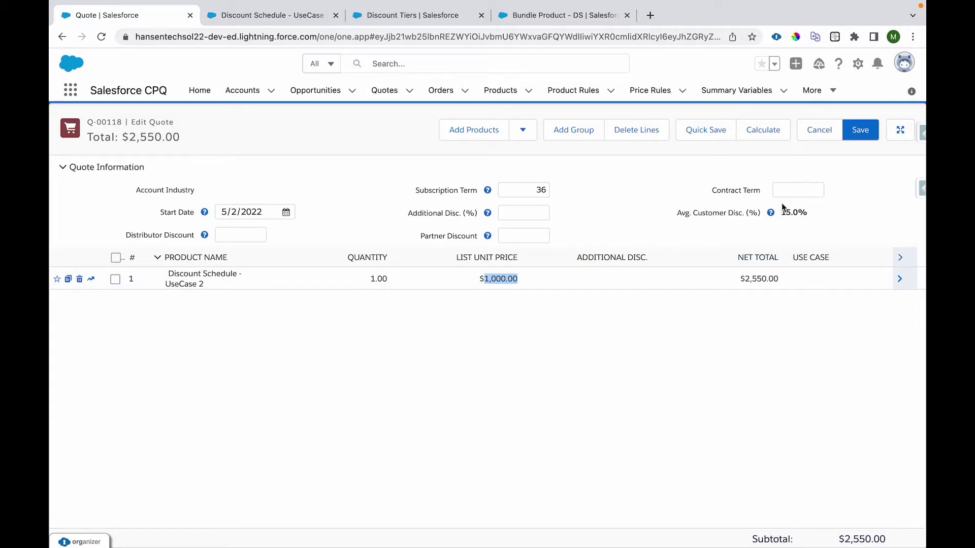
drag(784, 212, 810, 212)
click(749, 348)
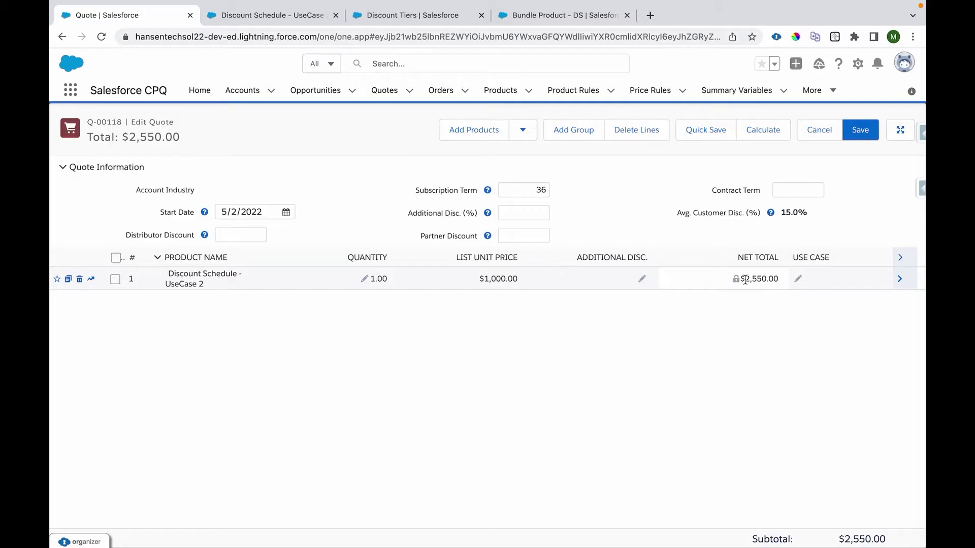
drag(745, 279, 778, 279)
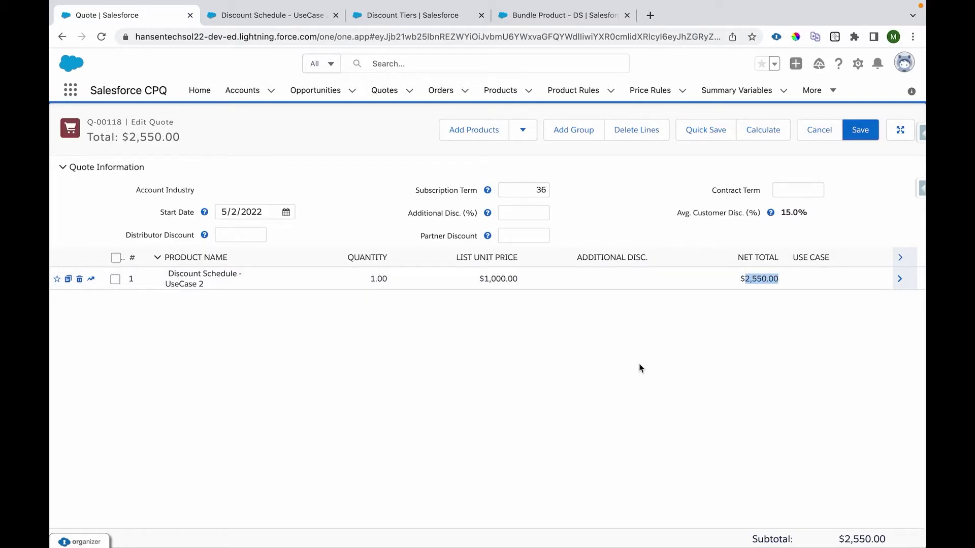
click(721, 282)
Set the subscription term back to 12
double_click(542, 192)
text(12)
click(580, 197)
Quick Save the quote, delete its line, and open the Bundle Product - DS record's features and options
click(712, 138)
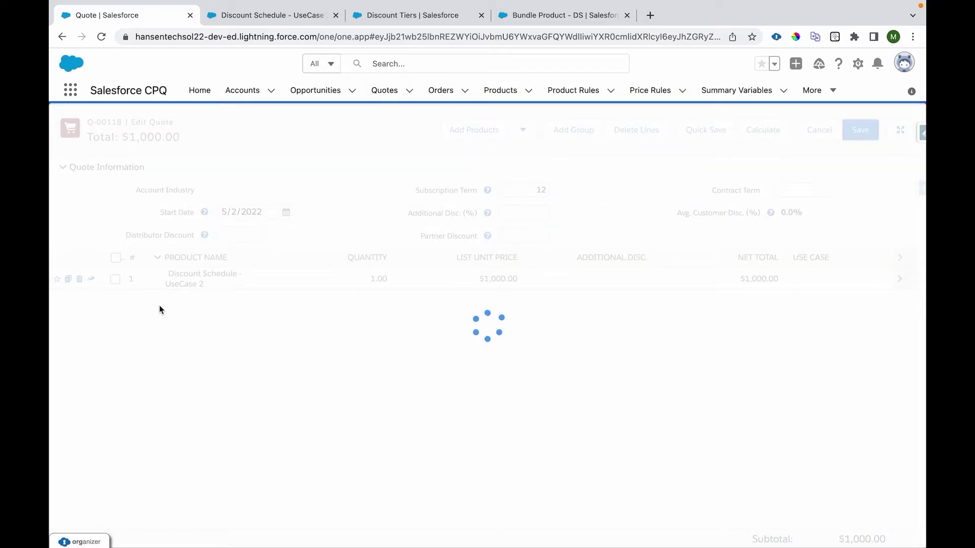
click(80, 280)
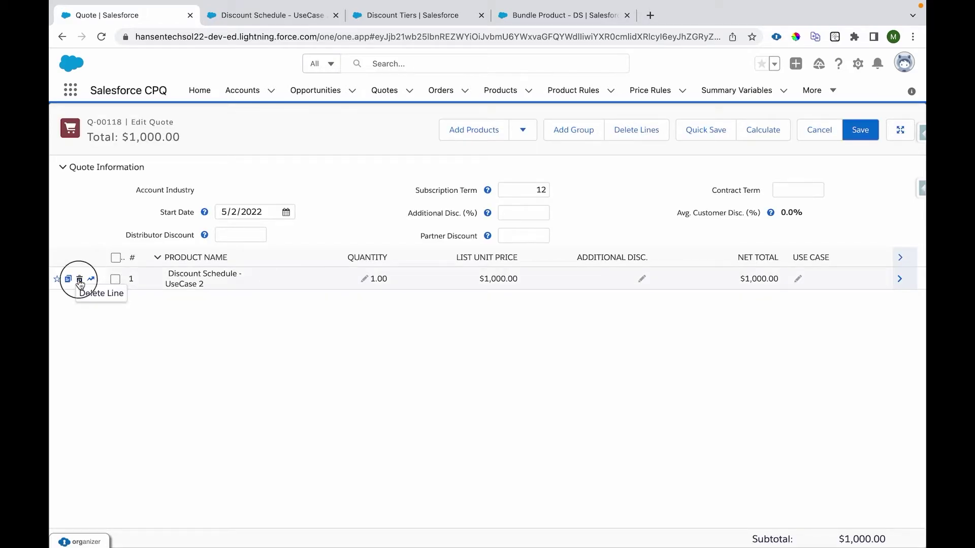
click(557, 21)
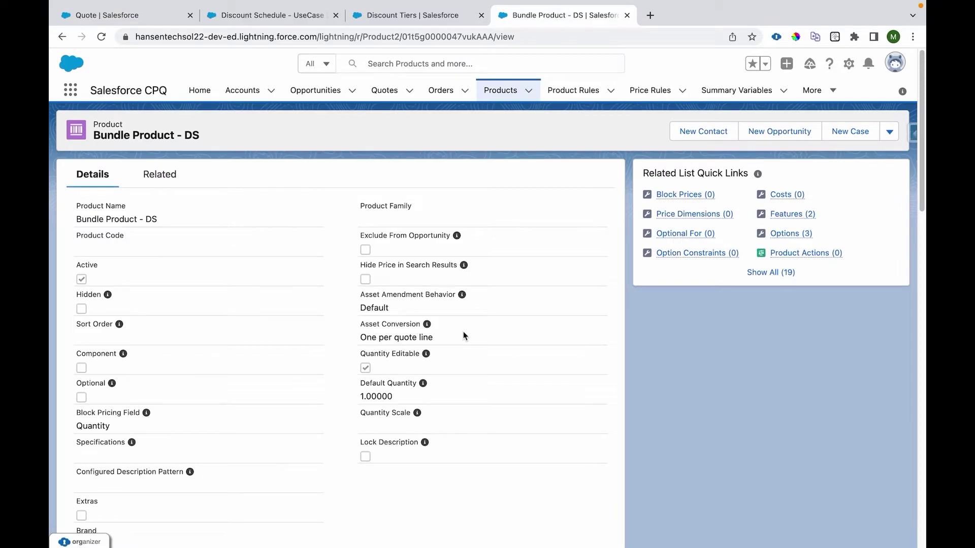
drag(95, 135, 205, 140)
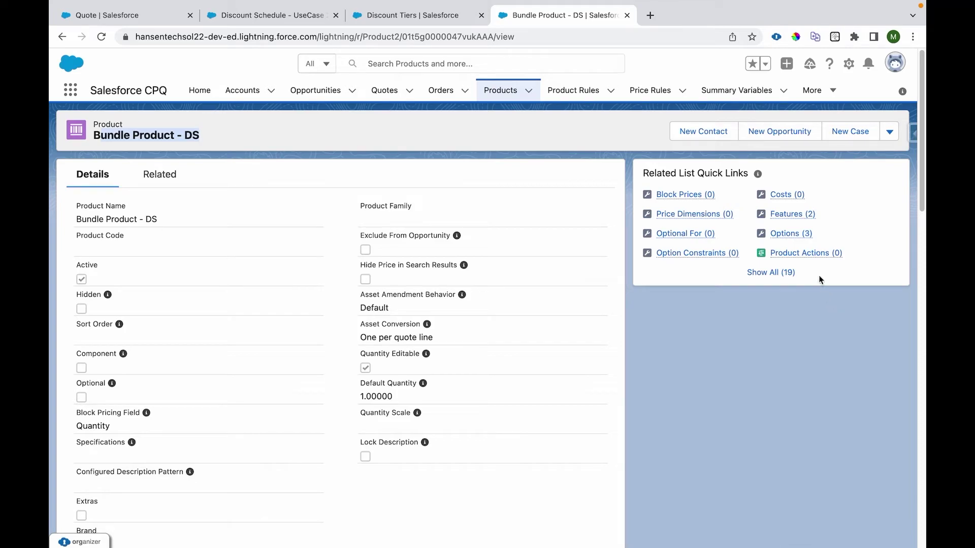
mouse_move(801, 222)
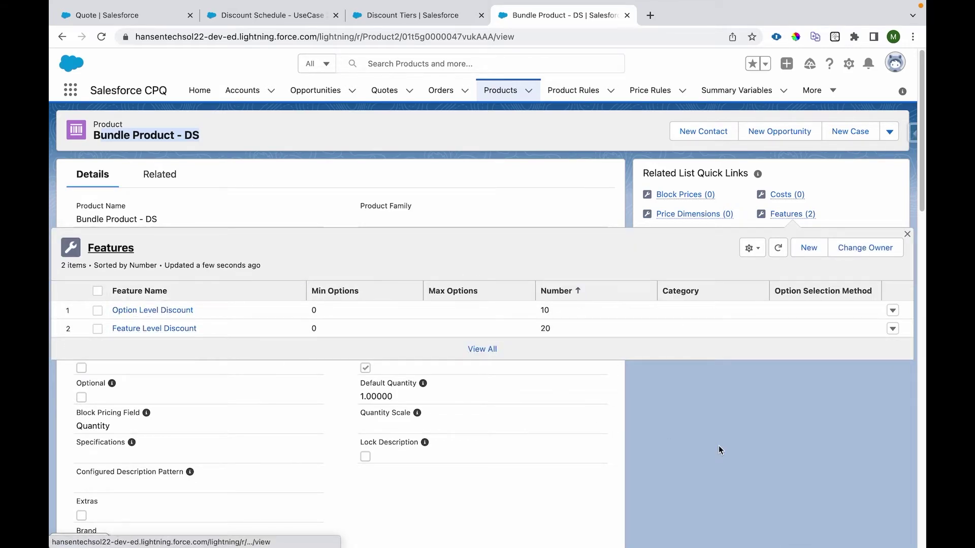
mouse_move(780, 236)
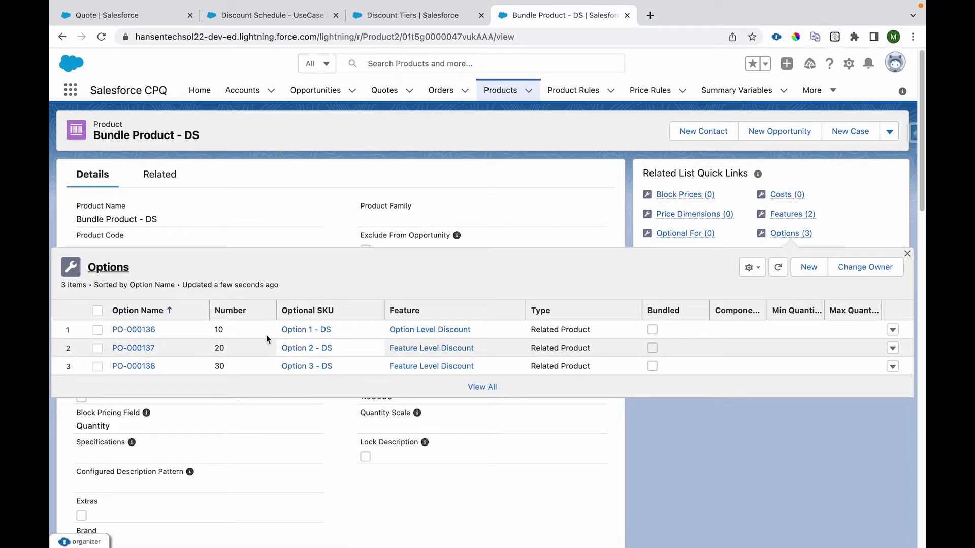
Open product option PO-000136 in a new tab
super+click(145, 331)
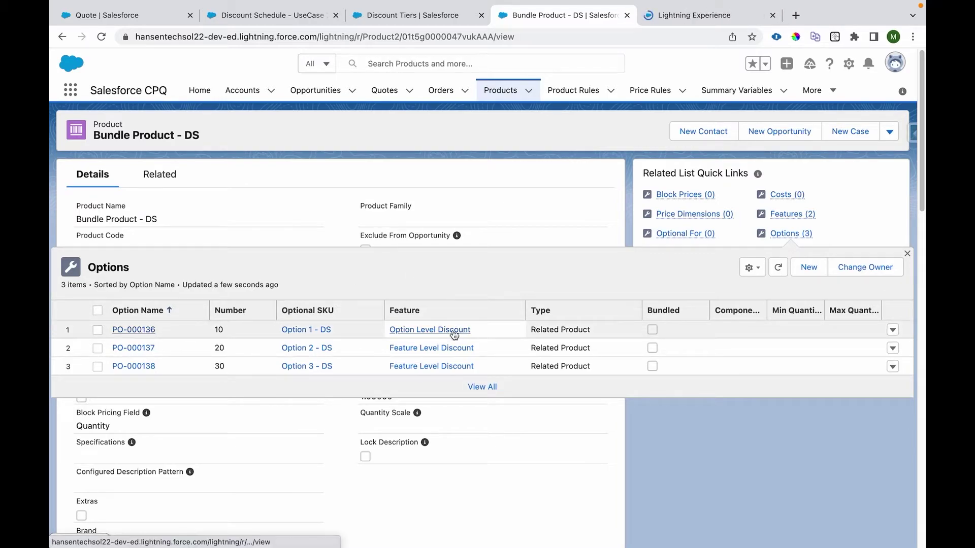
click(670, 15)
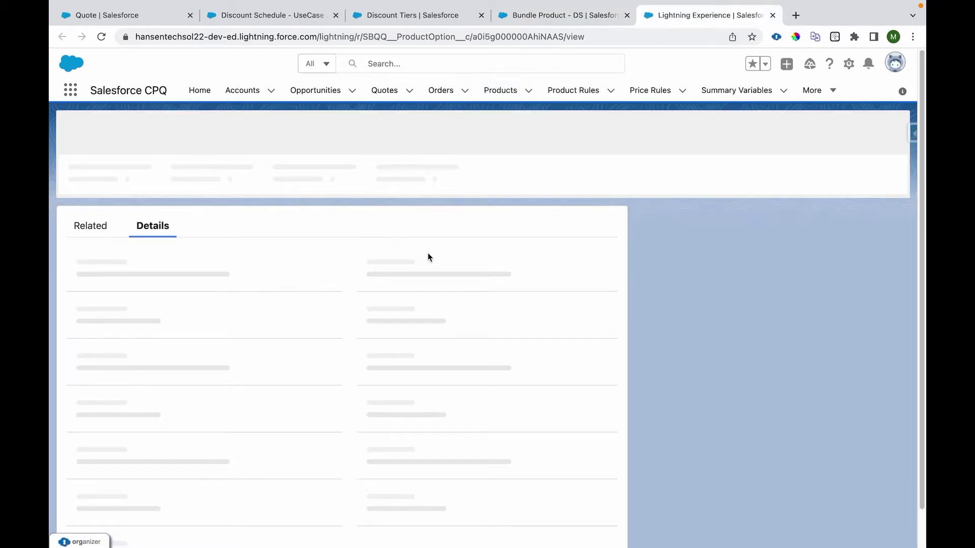
click(186, 125)
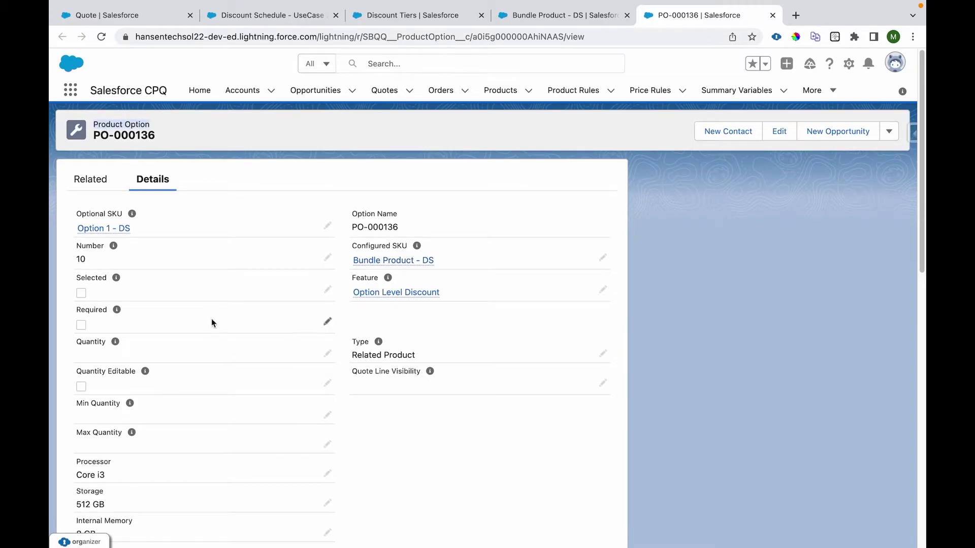
scroll(211, 318, down, 9)
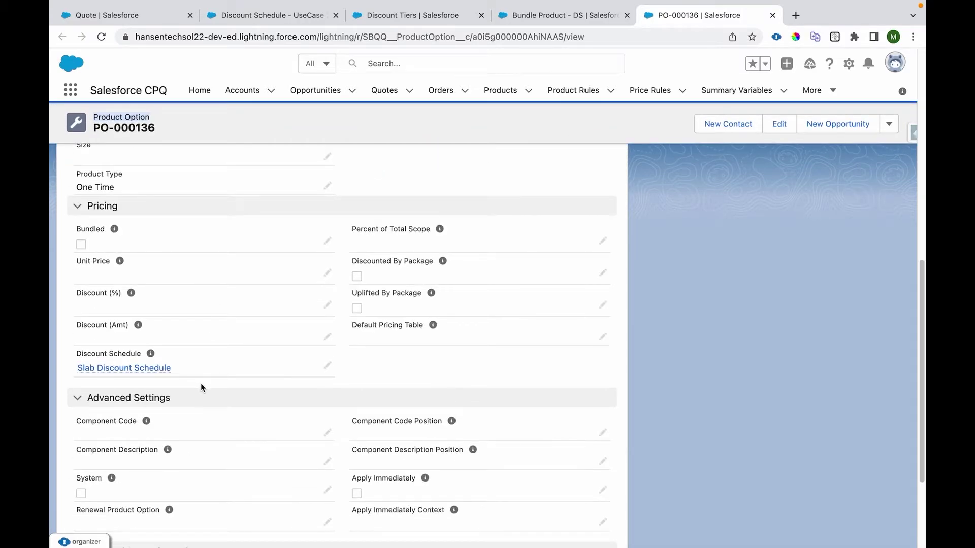
In the Slab Discount Schedule's tier list, set Tier 1's lower bound to 1
super+click(107, 371)
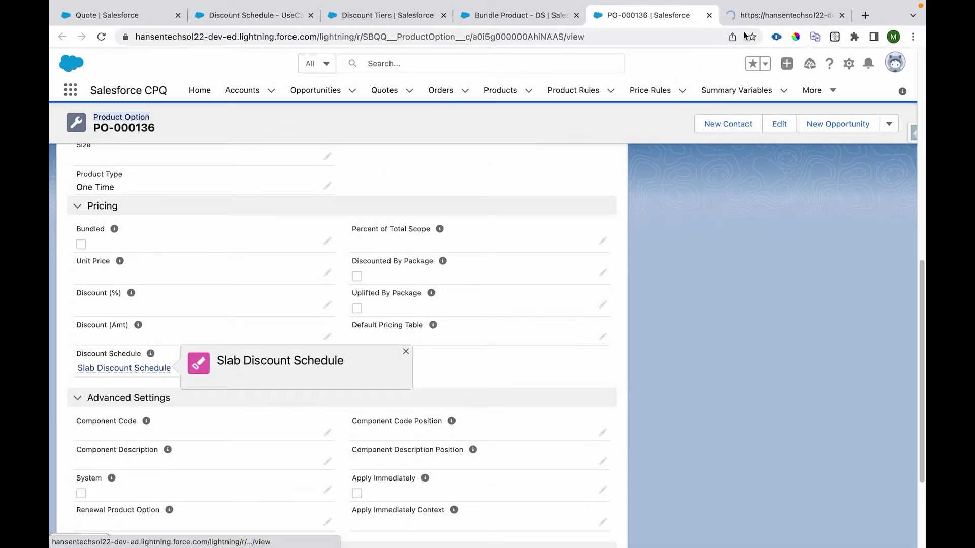
click(755, 16)
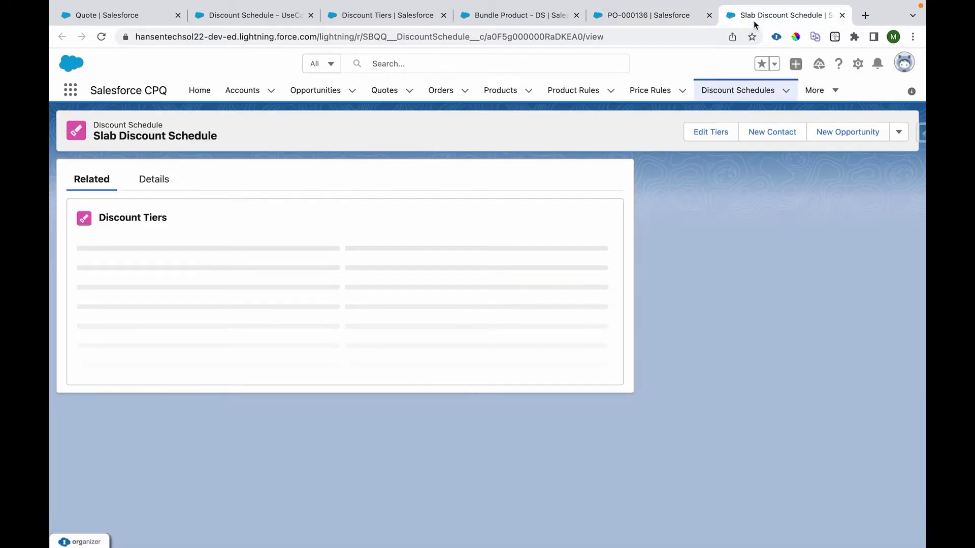
click(142, 181)
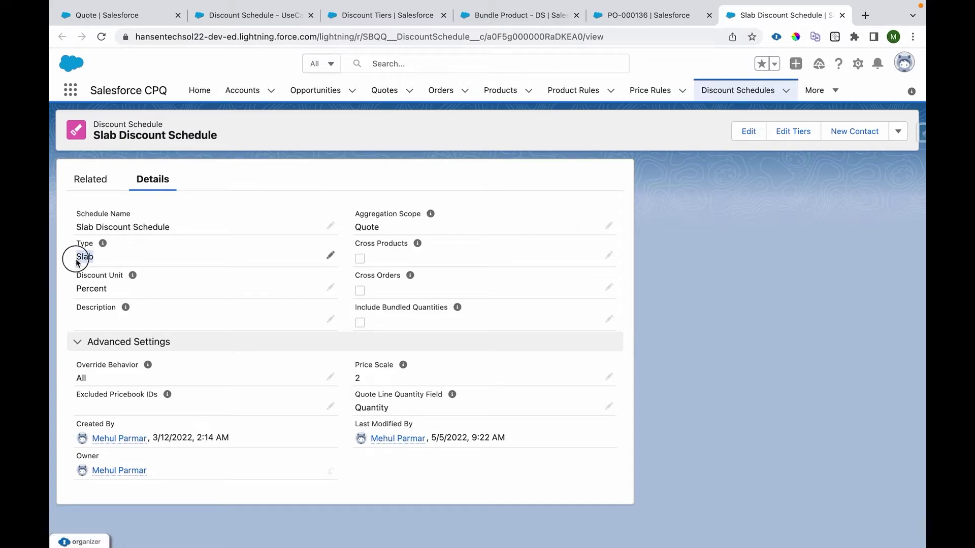
click(97, 188)
click(353, 328)
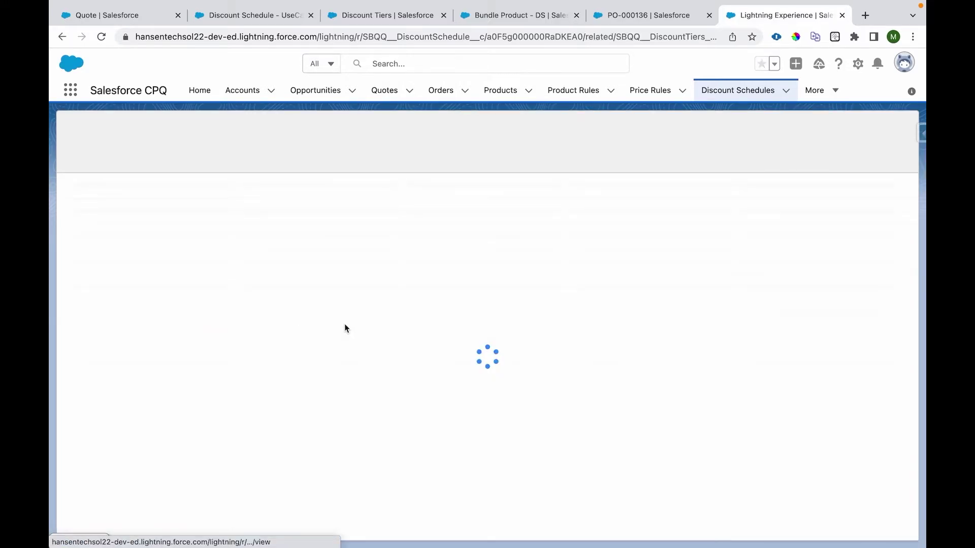
text(1)
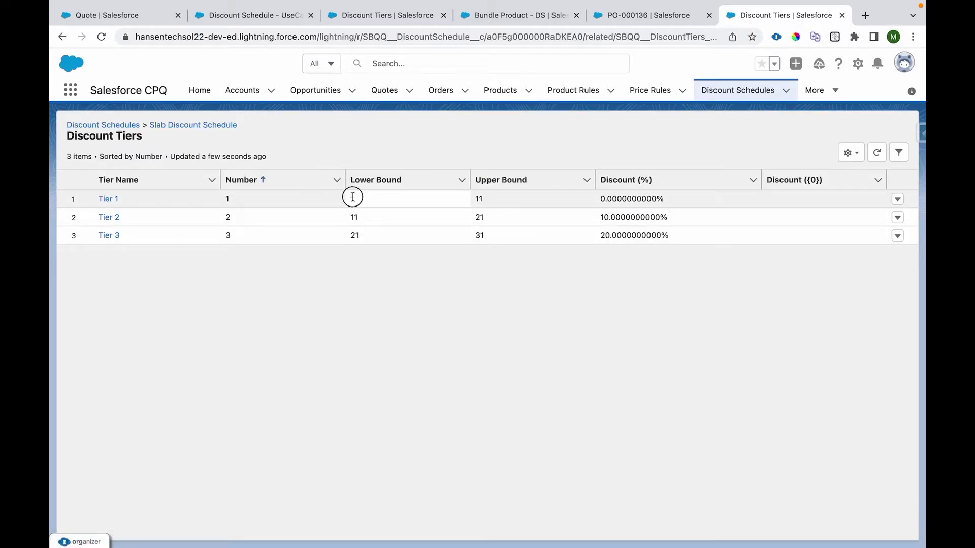
key(Tab)
click(360, 216)
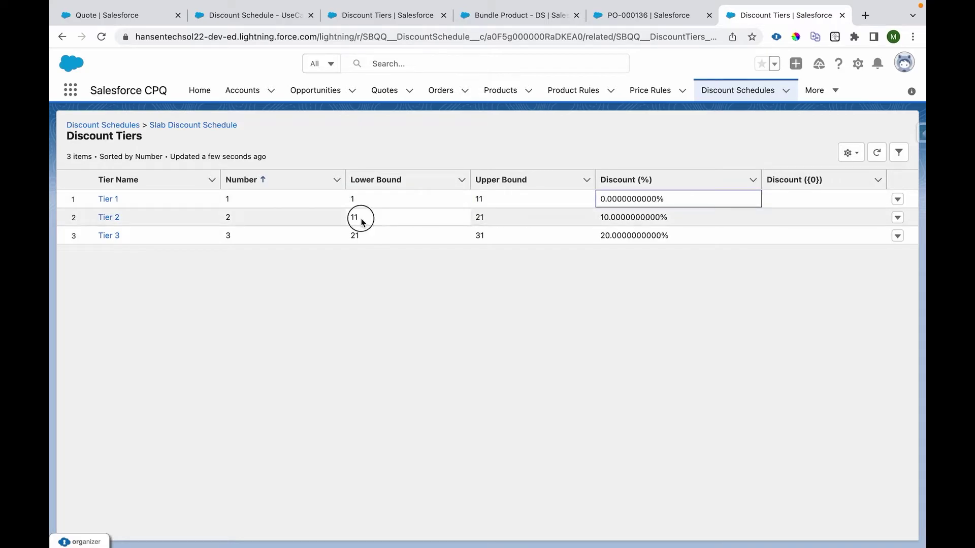
click(654, 216)
click(351, 236)
click(636, 236)
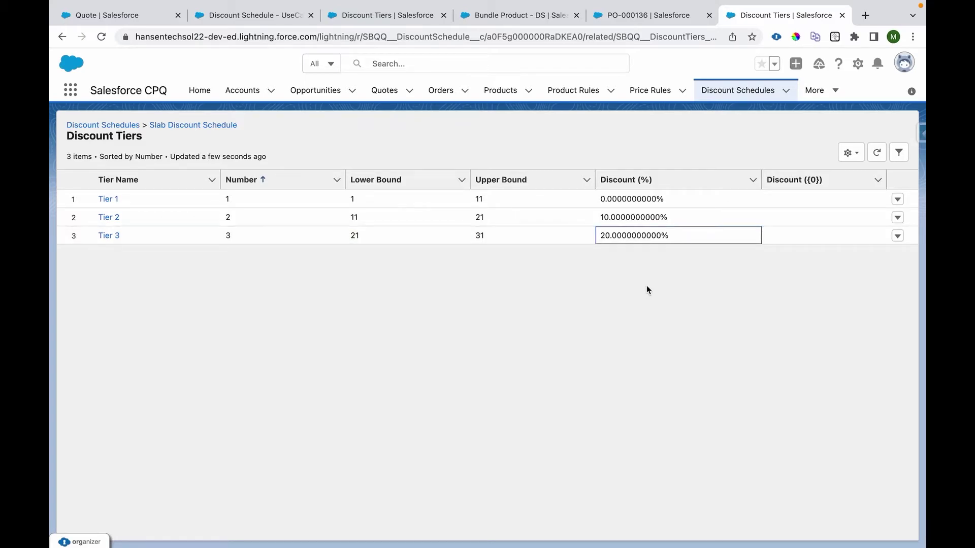
Choose Bundle Product - DS as a product for quote Q-00118
click(100, 14)
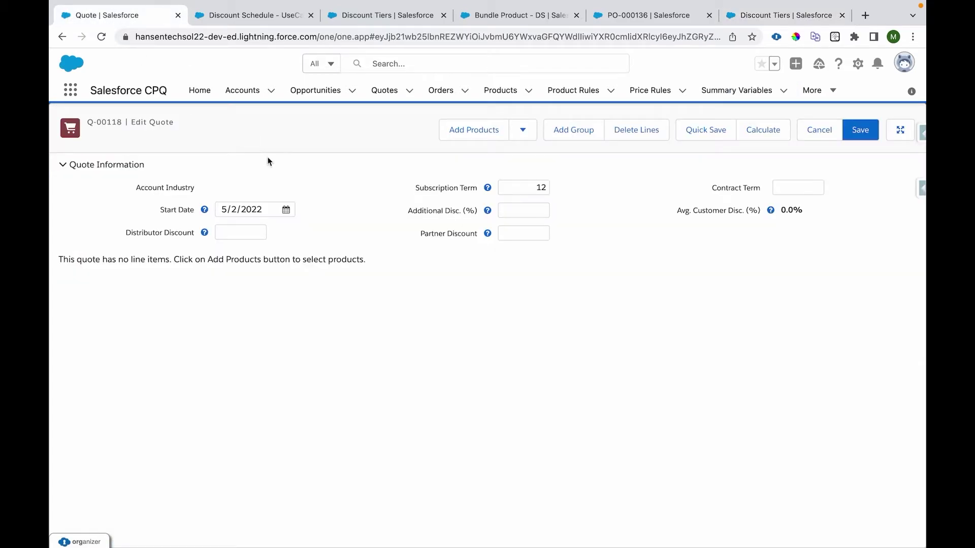
click(467, 132)
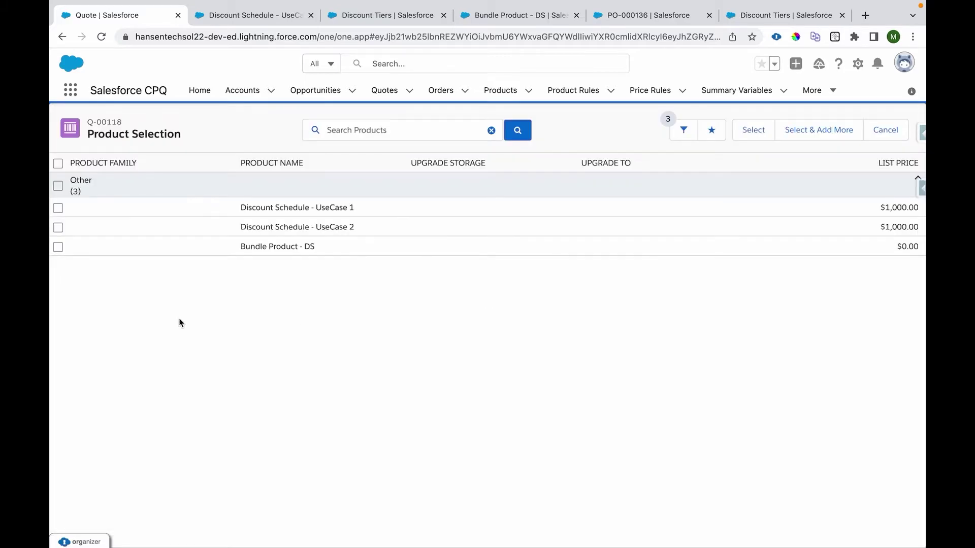
click(58, 251)
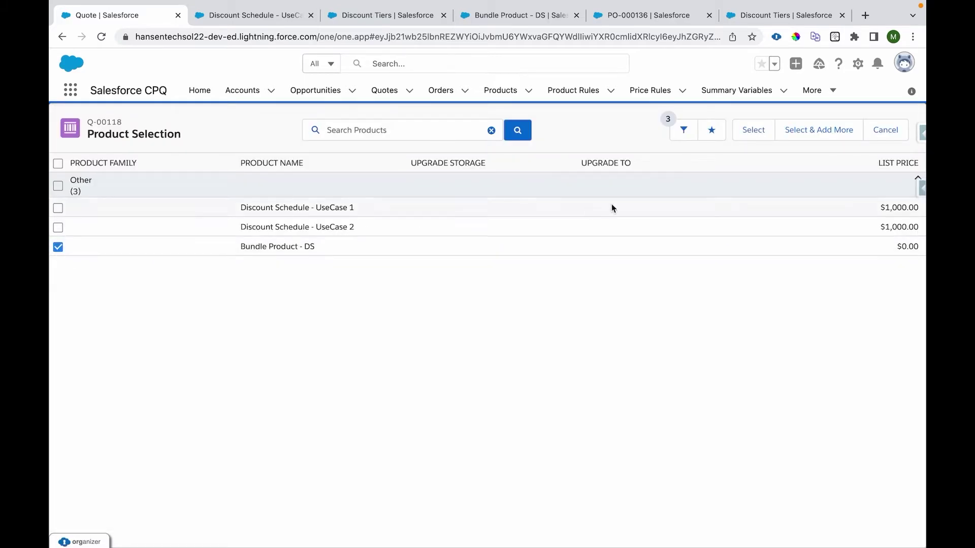
click(750, 140)
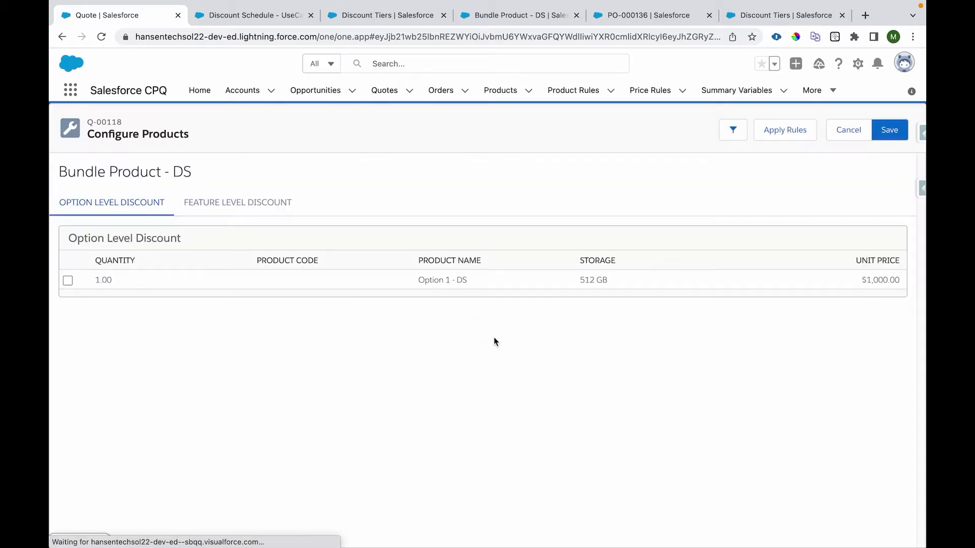
Tick Option 1 - DS under Option Level Discount and save the bundle to Q-00118
click(69, 283)
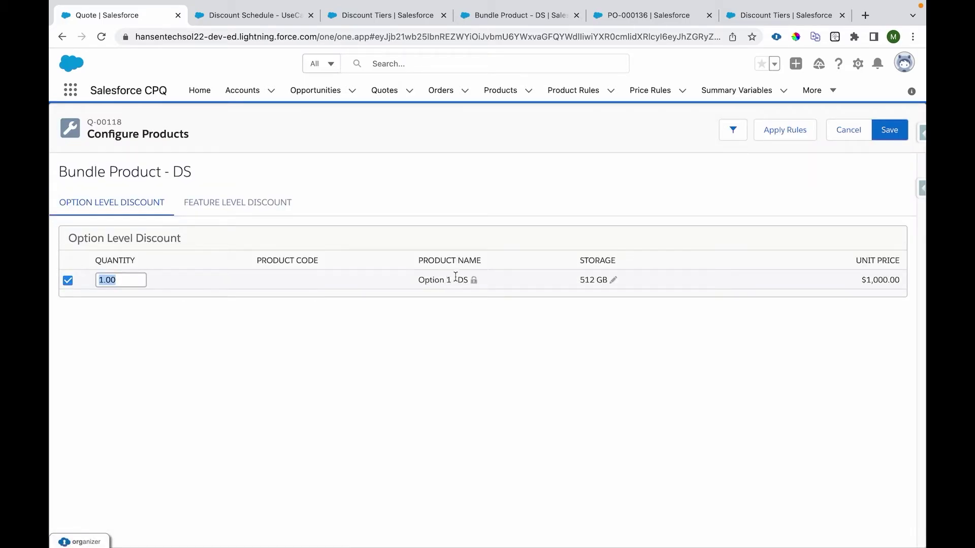
click(676, 17)
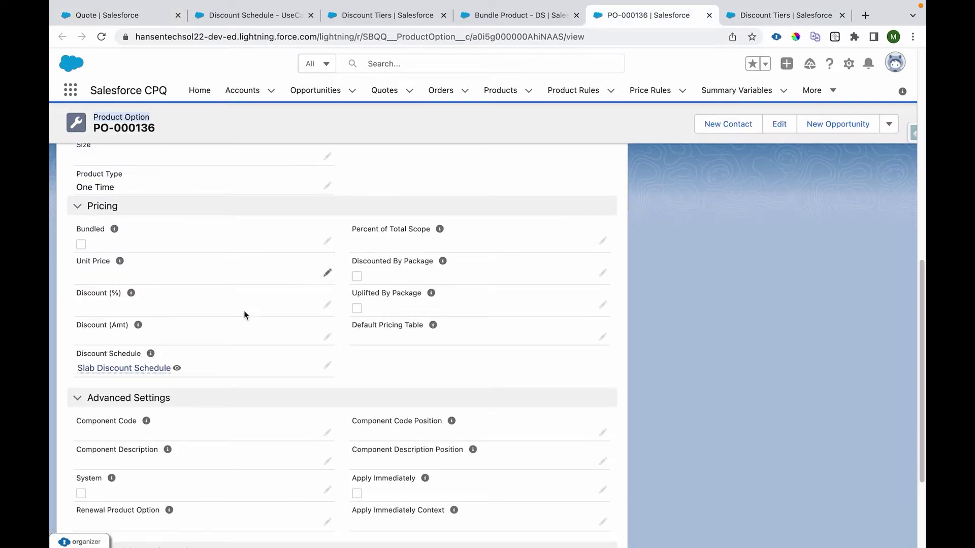
click(119, 15)
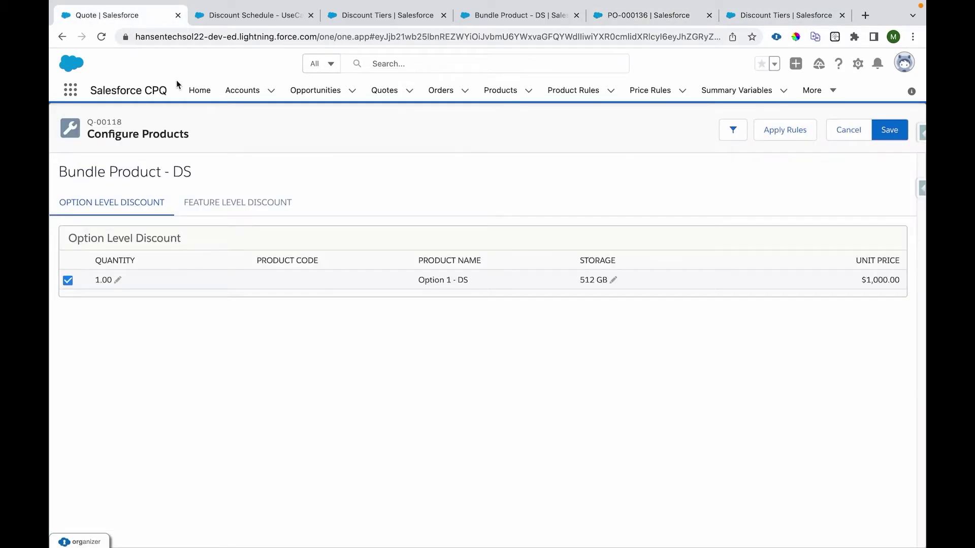
click(895, 131)
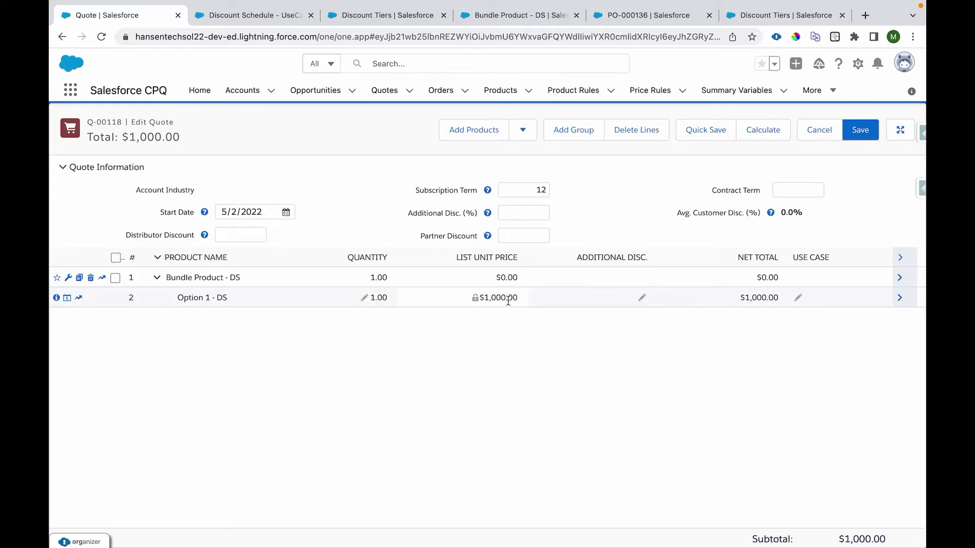
Set Option 1 - DS quantity to 11 and review its $10,900.00 net total and $1,000.00 list price
click(370, 298)
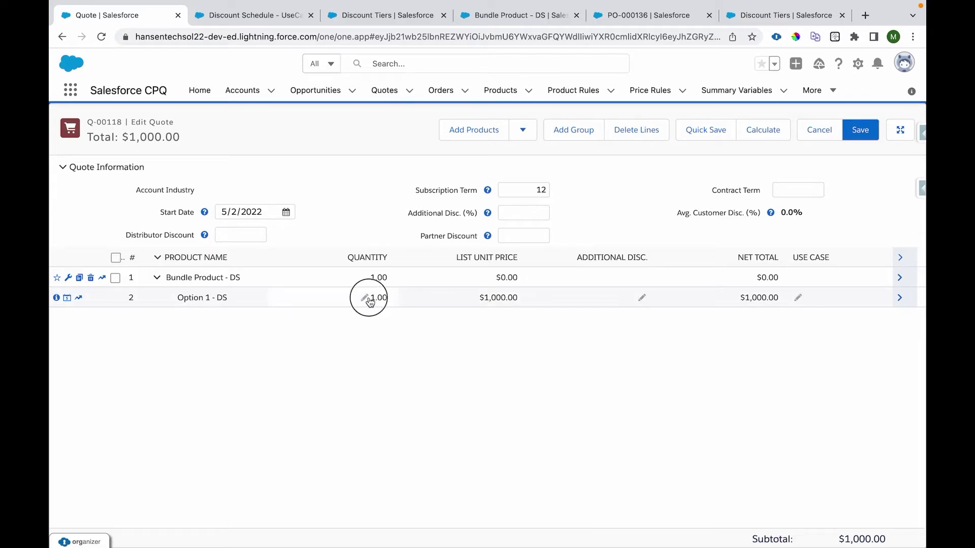
text(11)
click(422, 354)
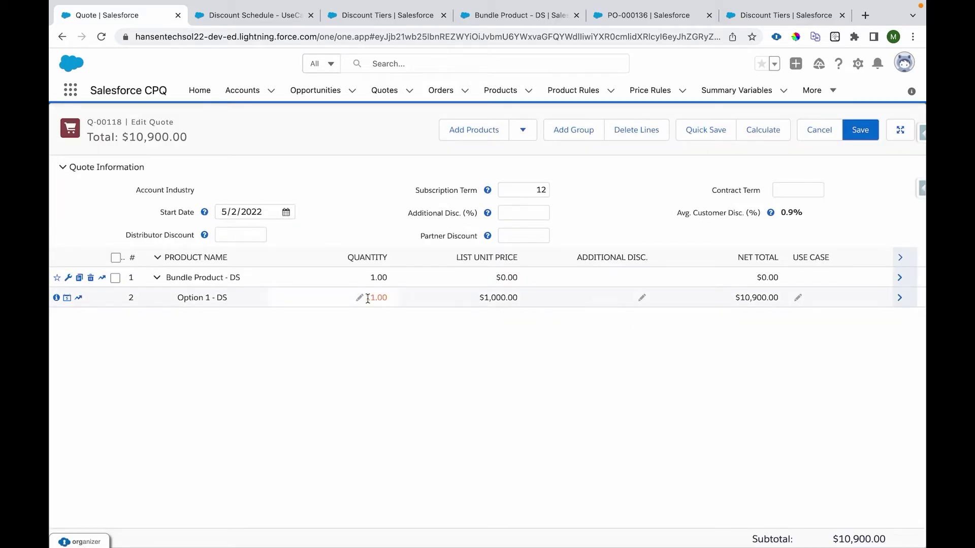
click(484, 297)
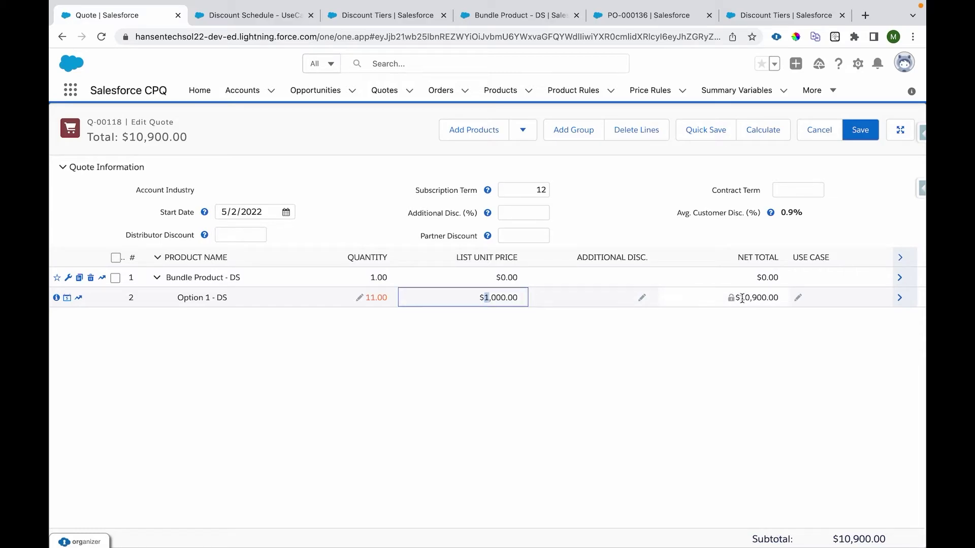
drag(741, 298, 778, 298)
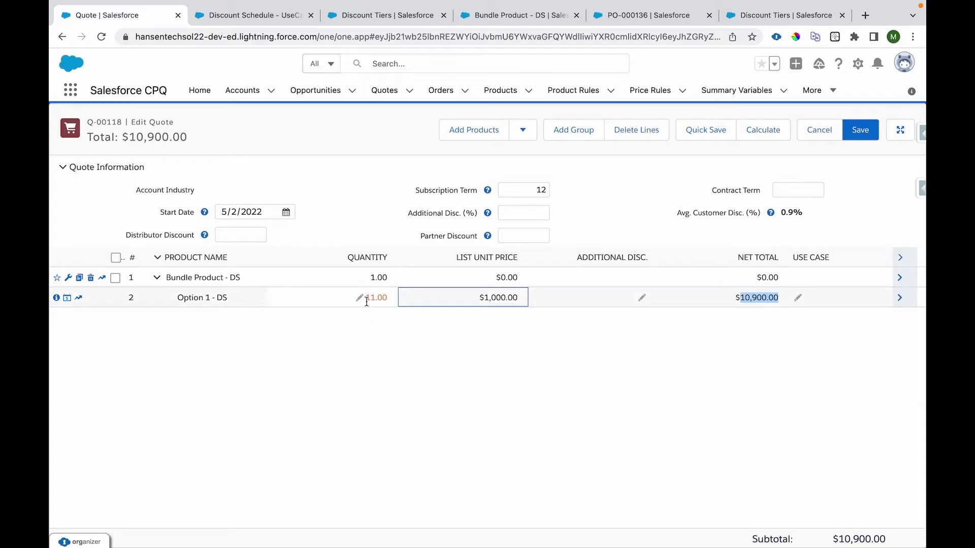
drag(483, 297, 522, 302)
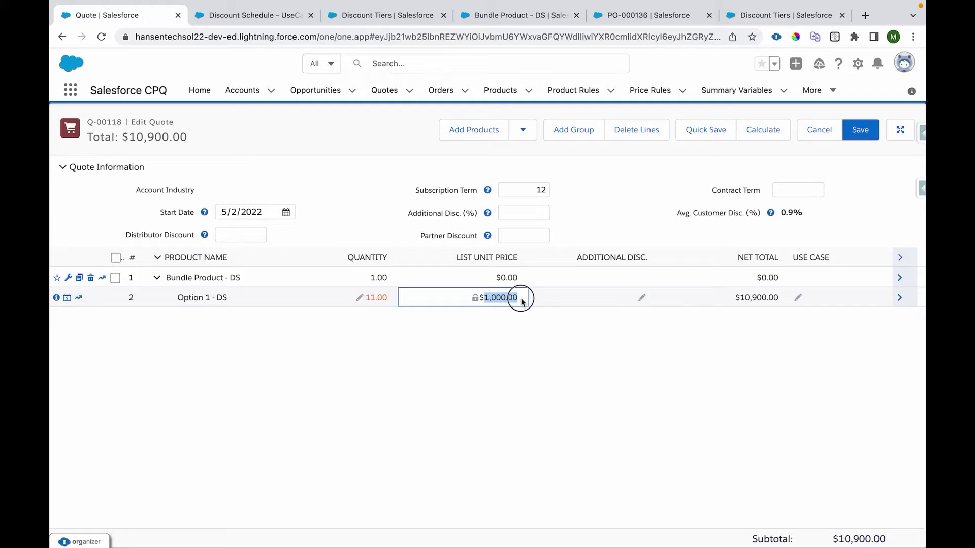
Recheck the discount tiers, then review the option's list unit price and net total again
click(786, 15)
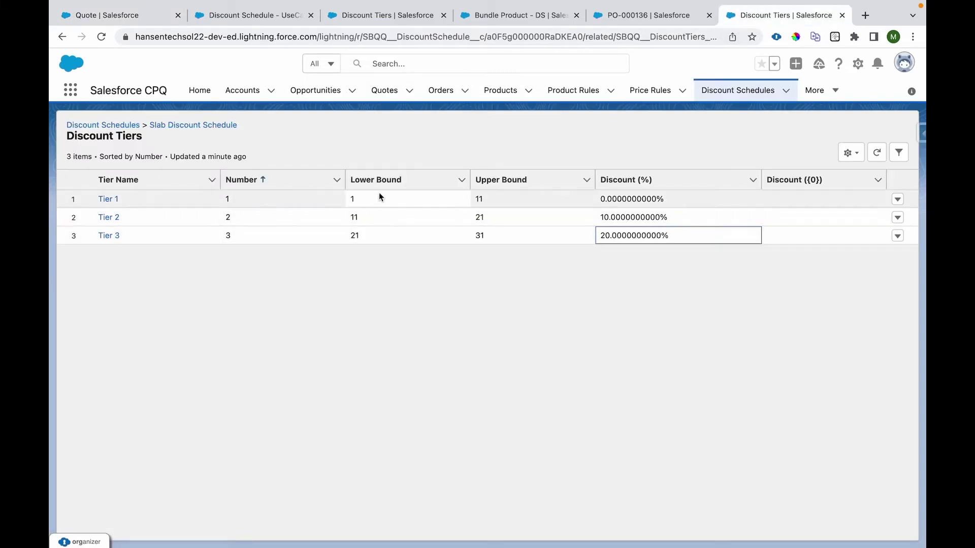
click(120, 21)
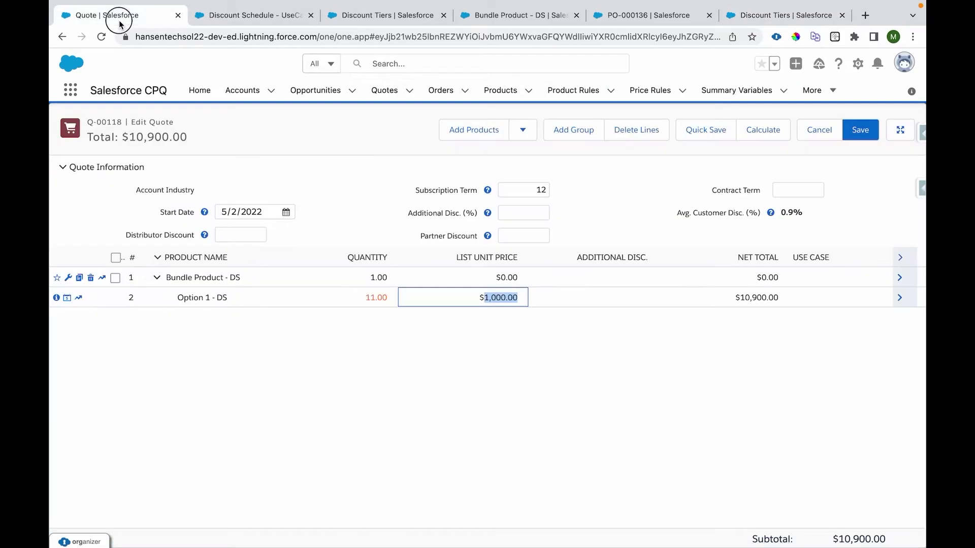
click(507, 333)
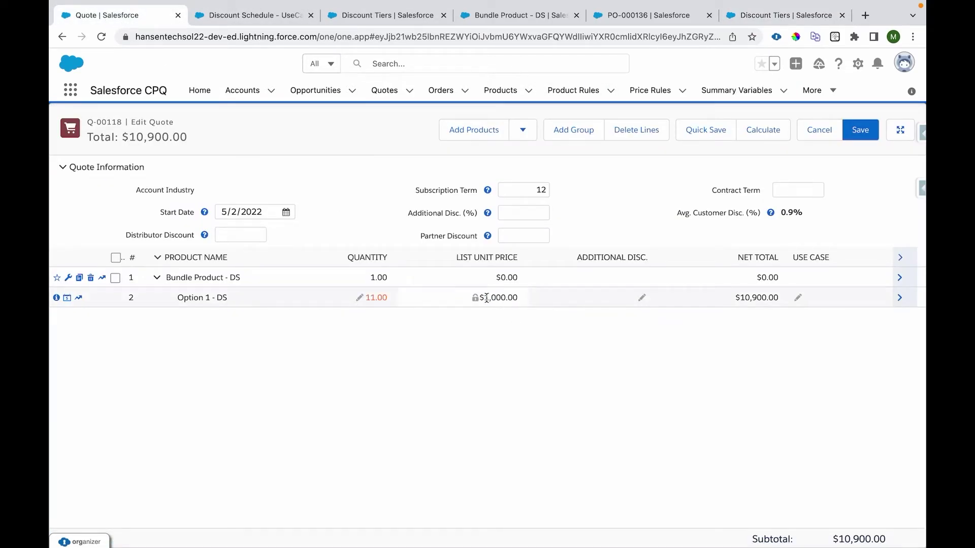
drag(486, 297, 515, 299)
drag(744, 298, 778, 297)
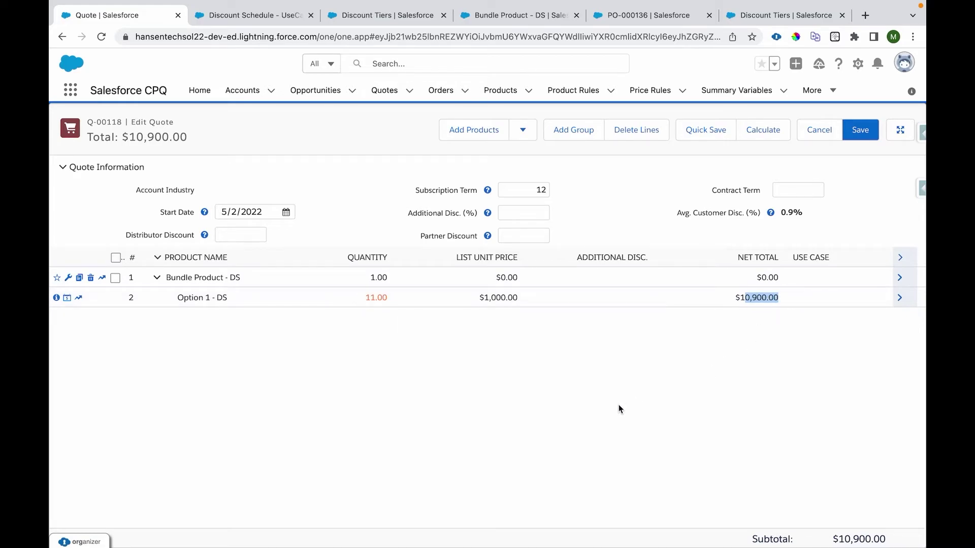
Change Option 1 - DS quantity to 21, netting $19,800.00 at a 5.7% average discount
click(360, 298)
text(21)
click(439, 361)
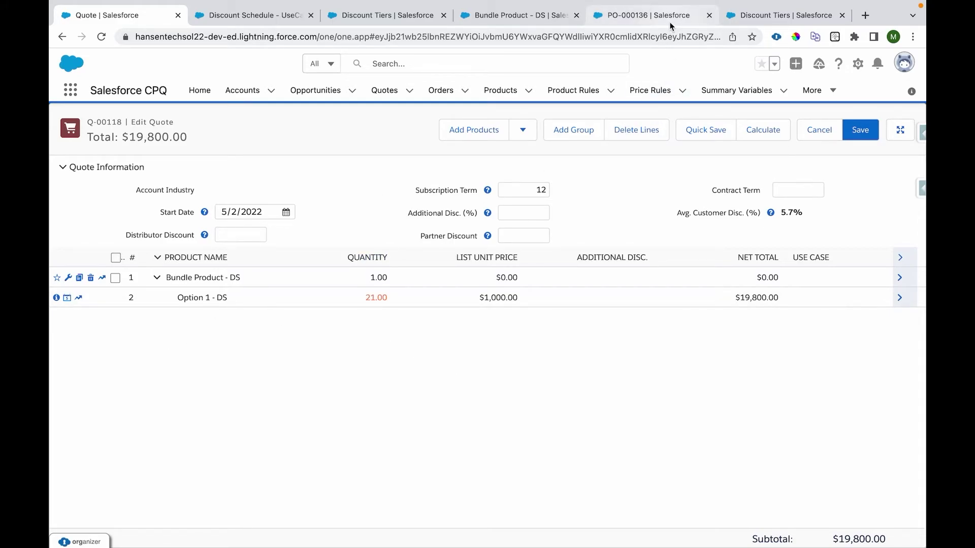
Close the PO-000136 and Discount Tiers tabs and return to Bundle Product - DS
click(709, 15)
click(709, 15)
click(563, 17)
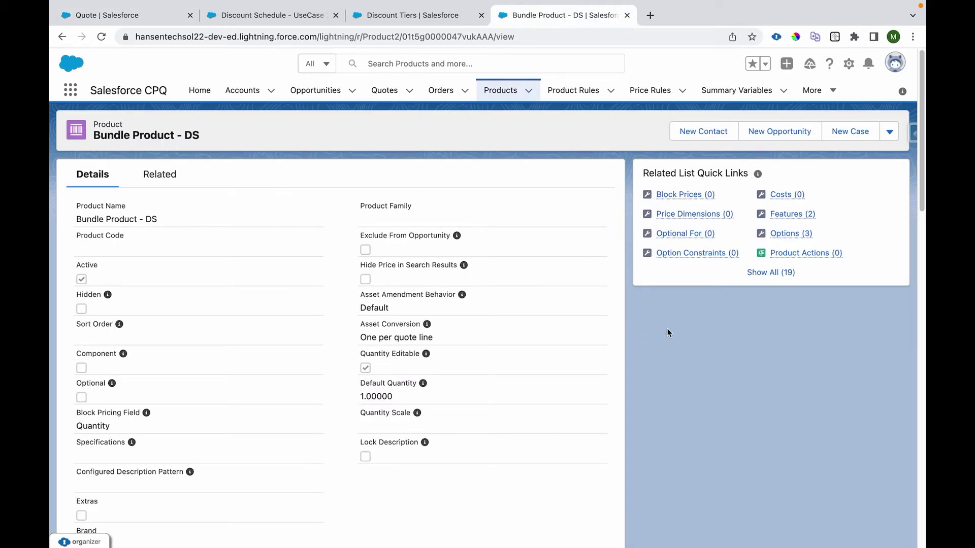
Open the Feature Level Discount feature and highlight its Slab Discount Schedule field
mouse_move(784, 217)
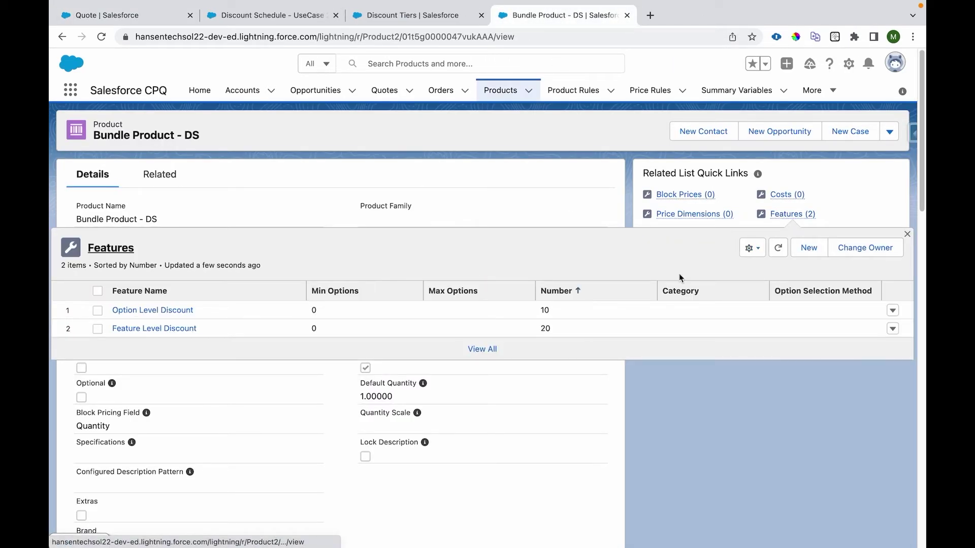
click(176, 329)
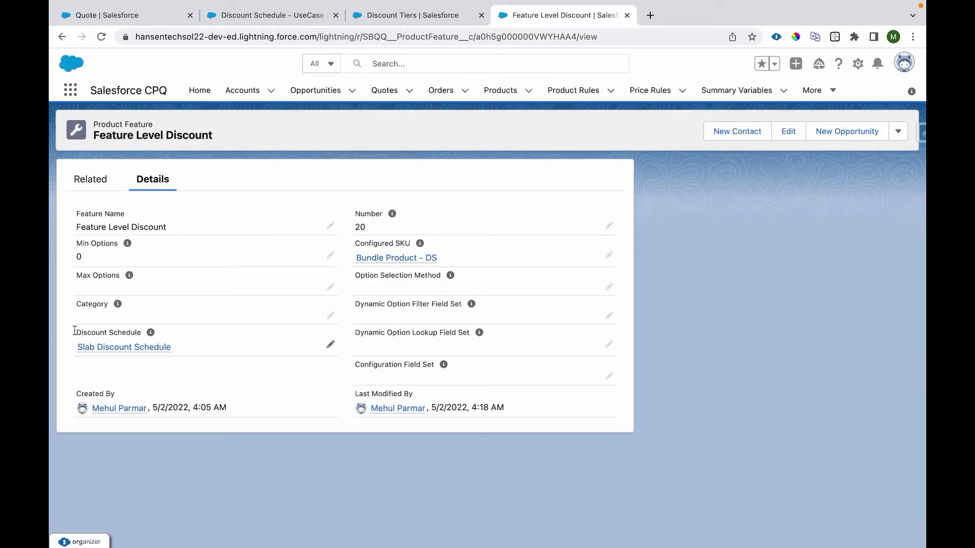
drag(76, 333, 138, 333)
mouse_move(137, 354)
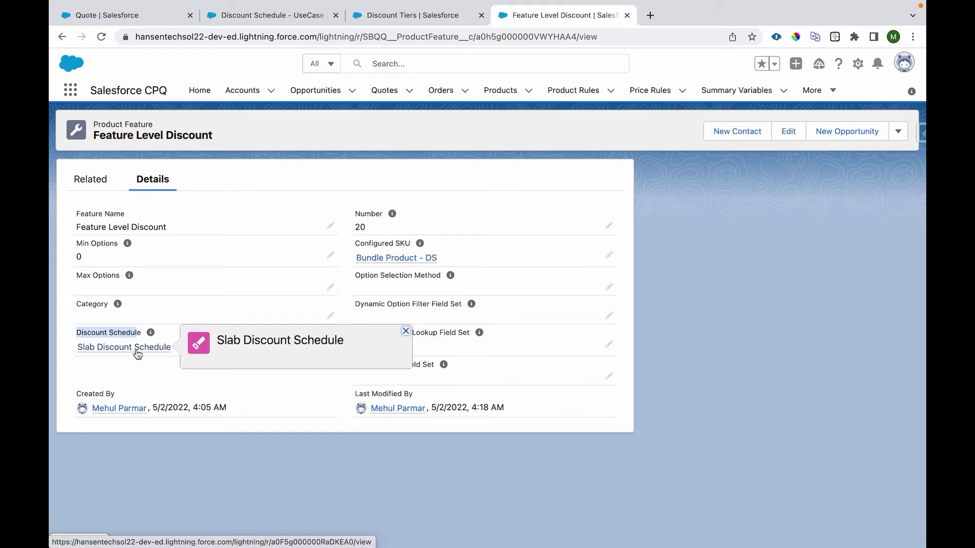
drag(142, 332, 70, 334)
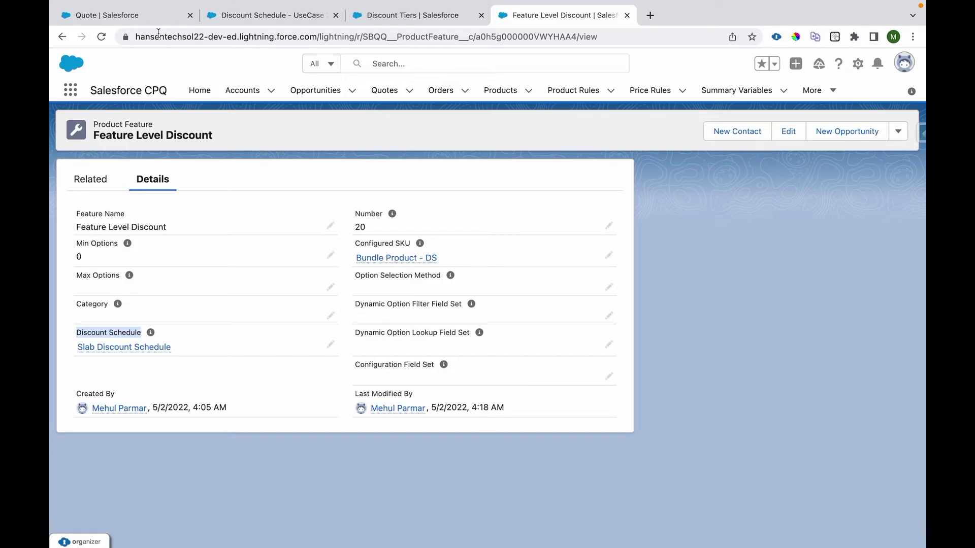
Reconfigure the Bundle Product - DS line on Q-00118 and remove Option 1 - DS
click(151, 16)
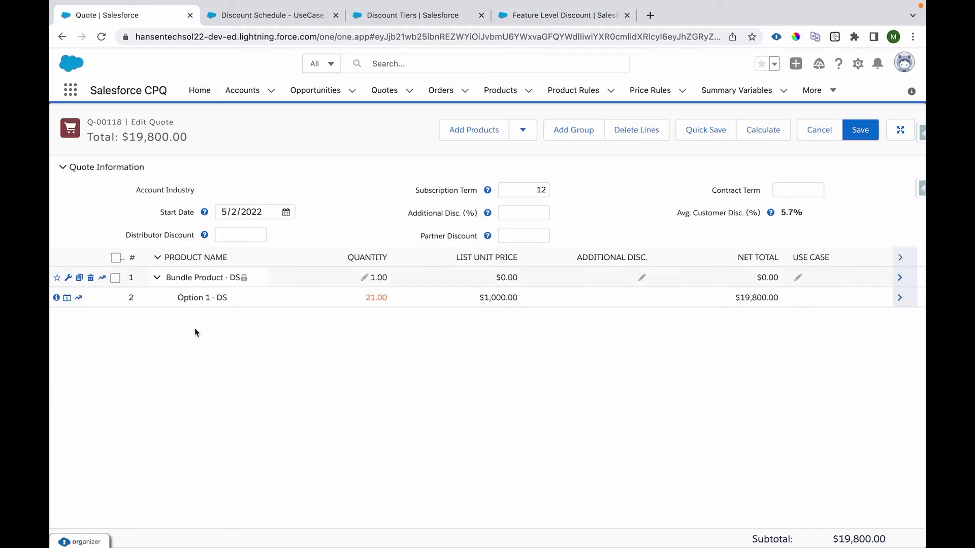
click(68, 277)
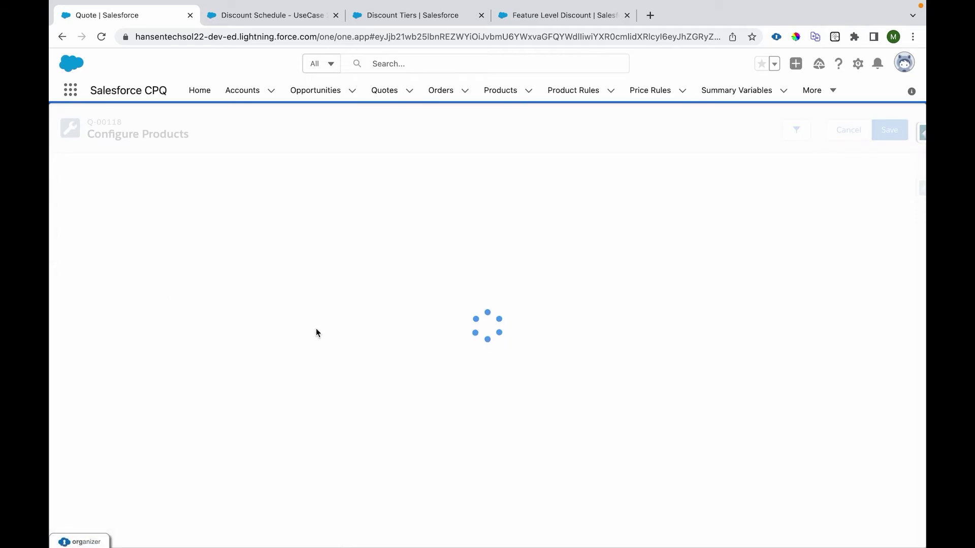
click(67, 281)
click(265, 202)
Add Option 2 - DS at quantity 11 plus Option 3 - DS, and save the bundle
click(71, 283)
click(67, 299)
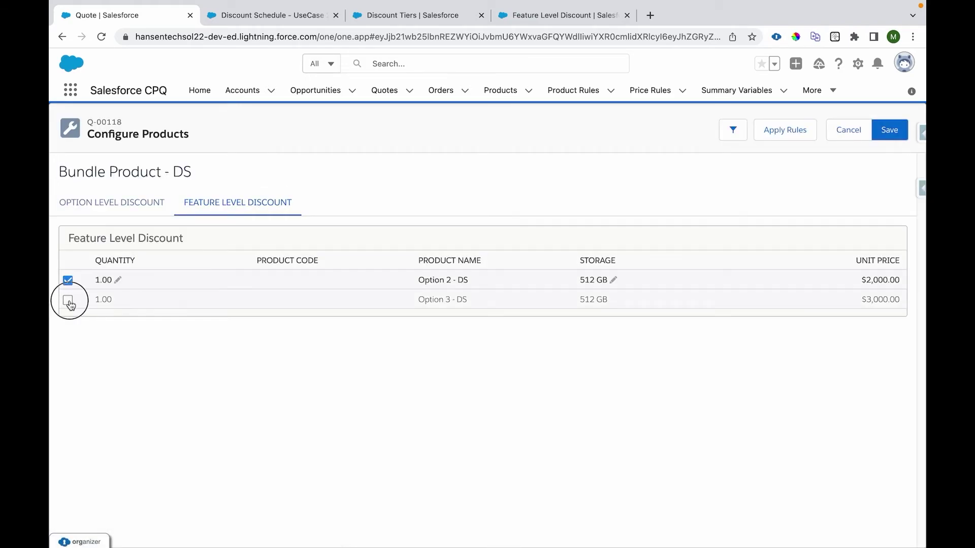
click(99, 276)
text(11)
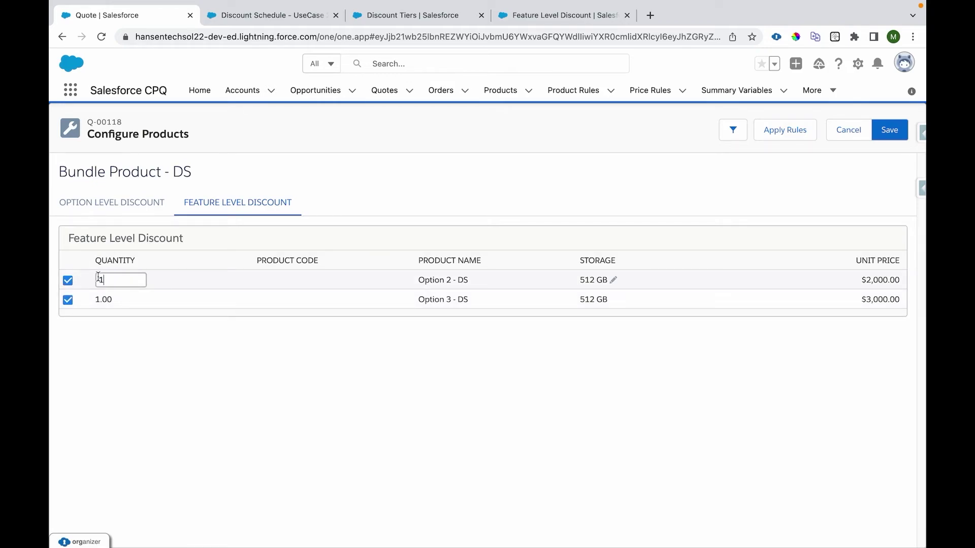
click(128, 343)
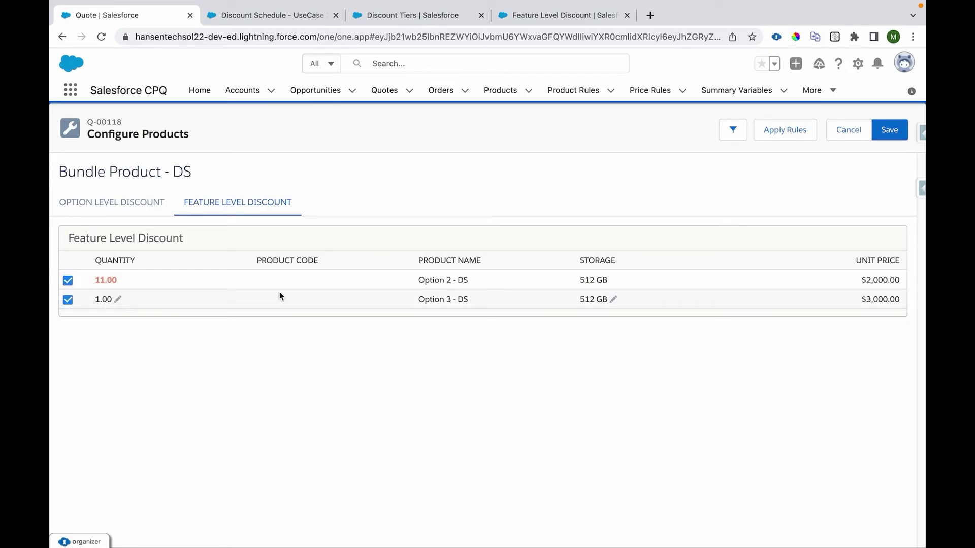
click(889, 131)
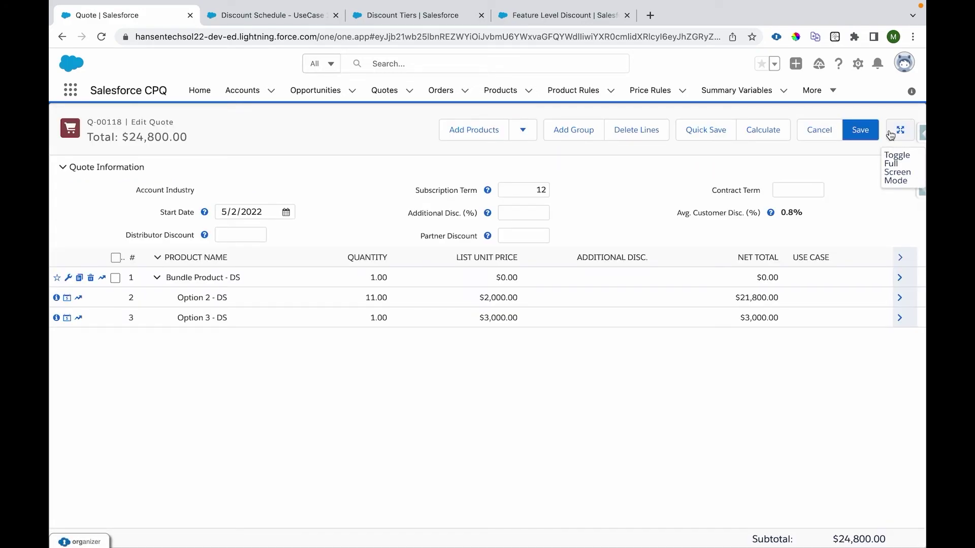
Review Option 2 - DS: quantity 11, list price 2,000.00, net total $21,800.00
click(368, 299)
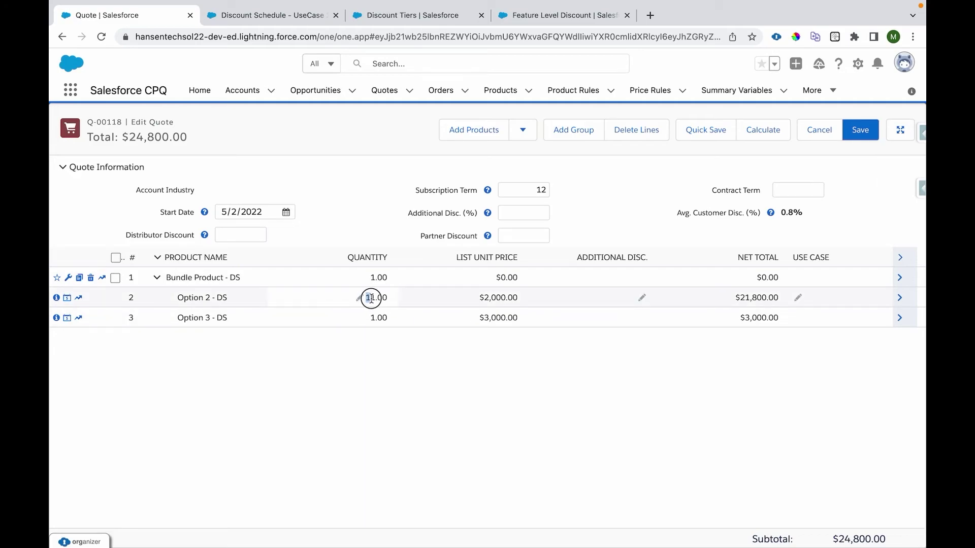
click(495, 299)
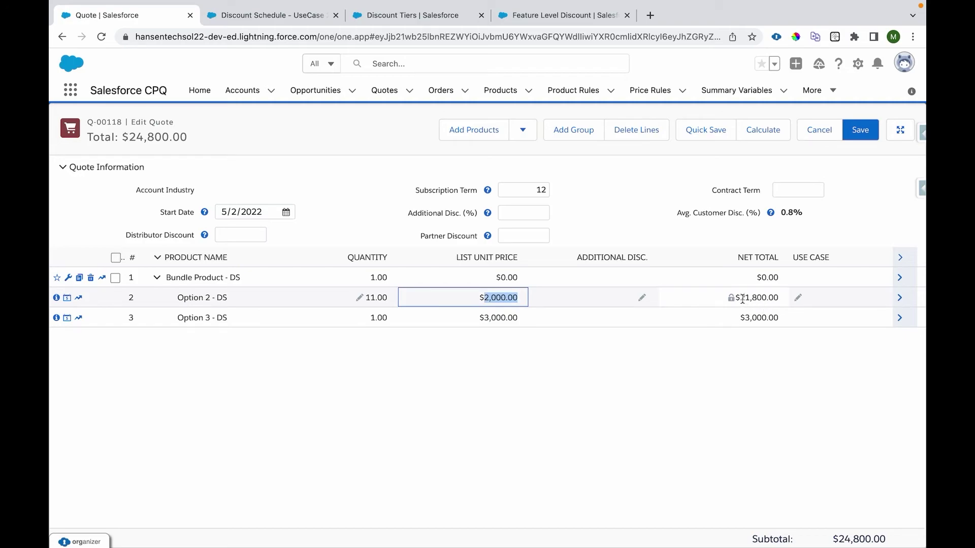
drag(742, 299, 778, 298)
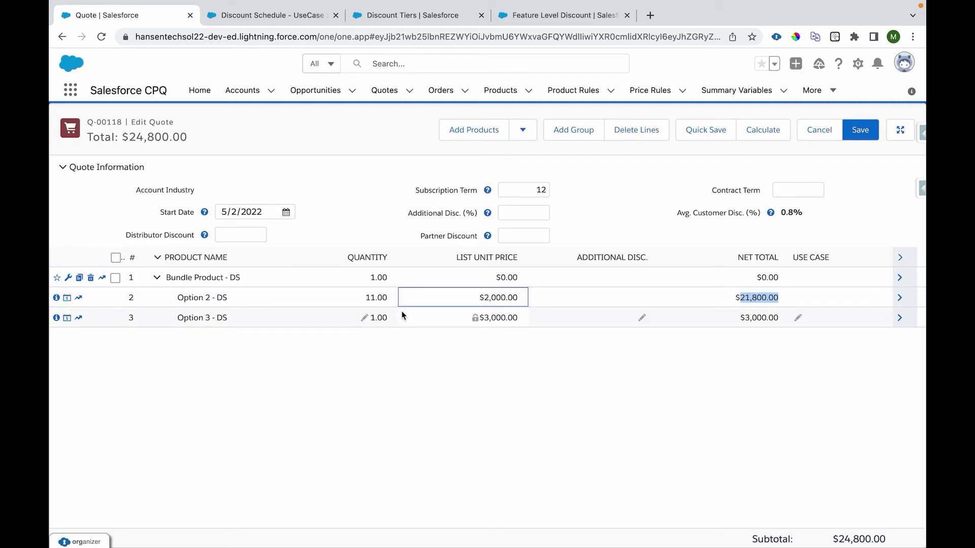
drag(482, 298, 518, 297)
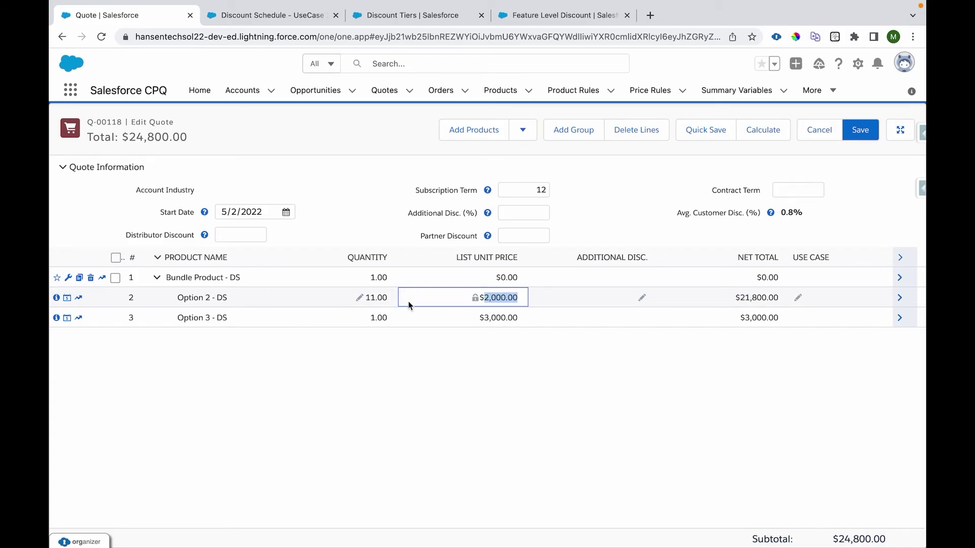
click(372, 298)
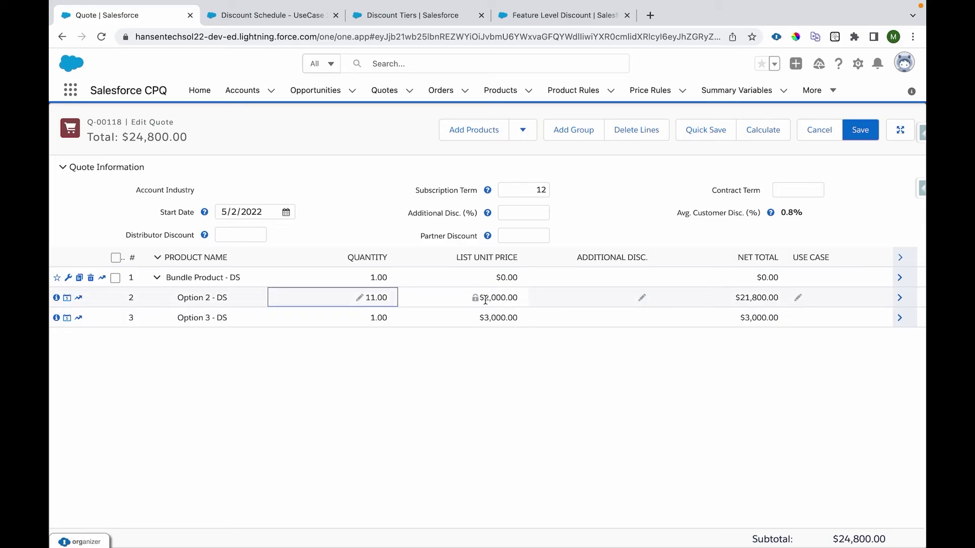
click(740, 299)
drag(740, 299, 778, 298)
Change Option 2 - DS quantity to 21, recalculating its net total to $39,600.00
click(358, 300)
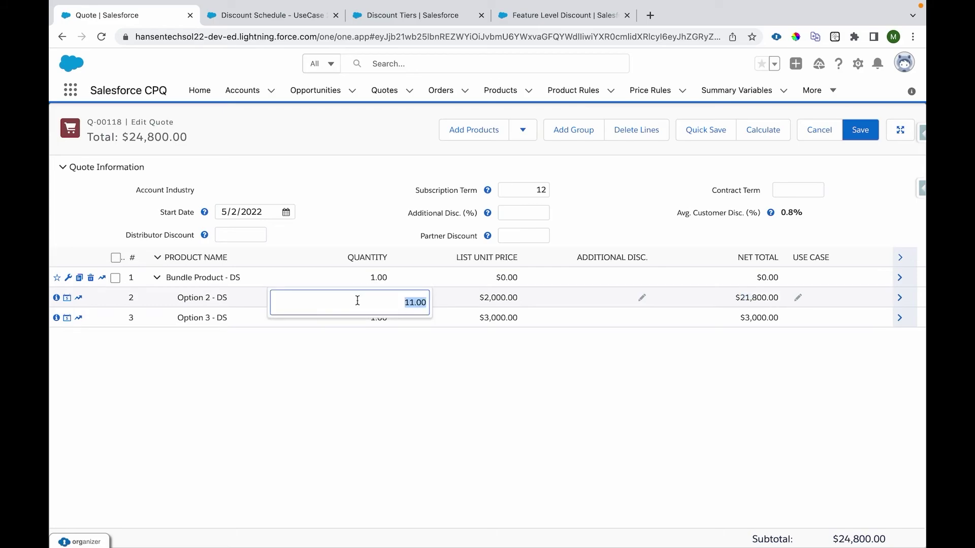
text(21)
click(440, 397)
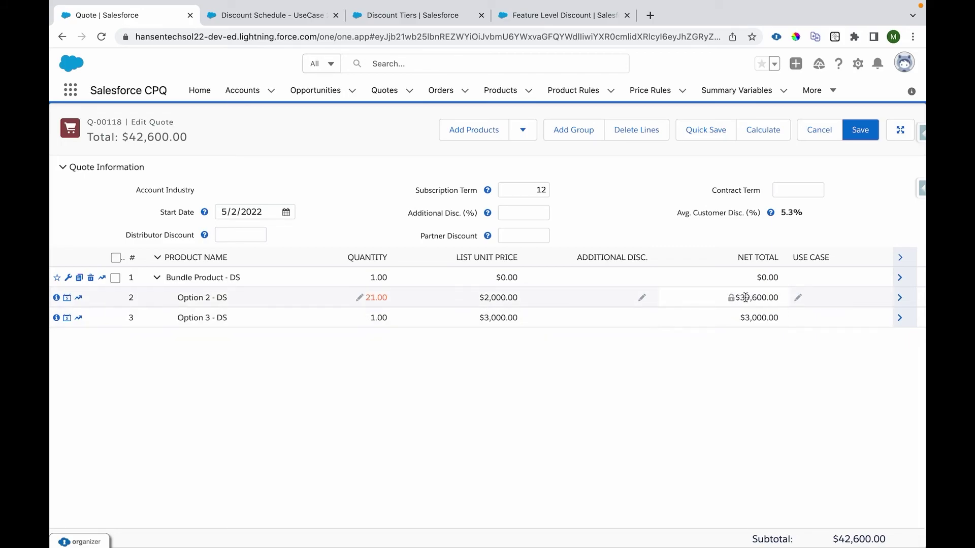
drag(483, 297, 523, 298)
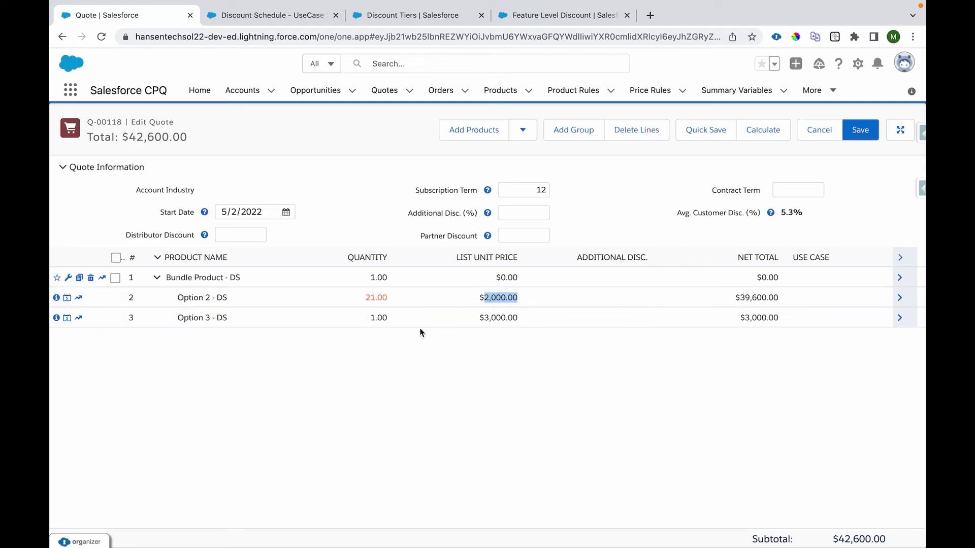
Set Option 3 - DS to 11 units, giving a $32,700 net total at 3,000.00 list price
click(365, 318)
text(11)
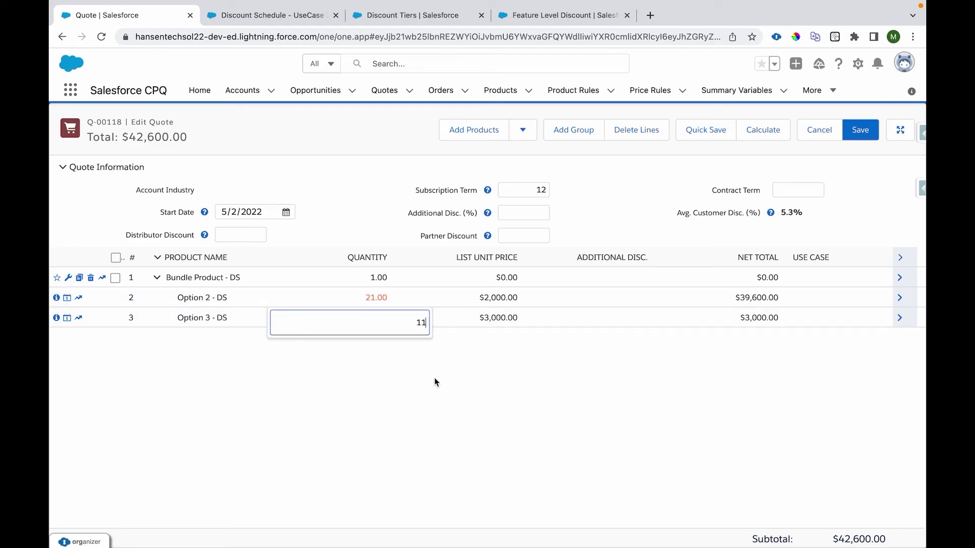
click(433, 378)
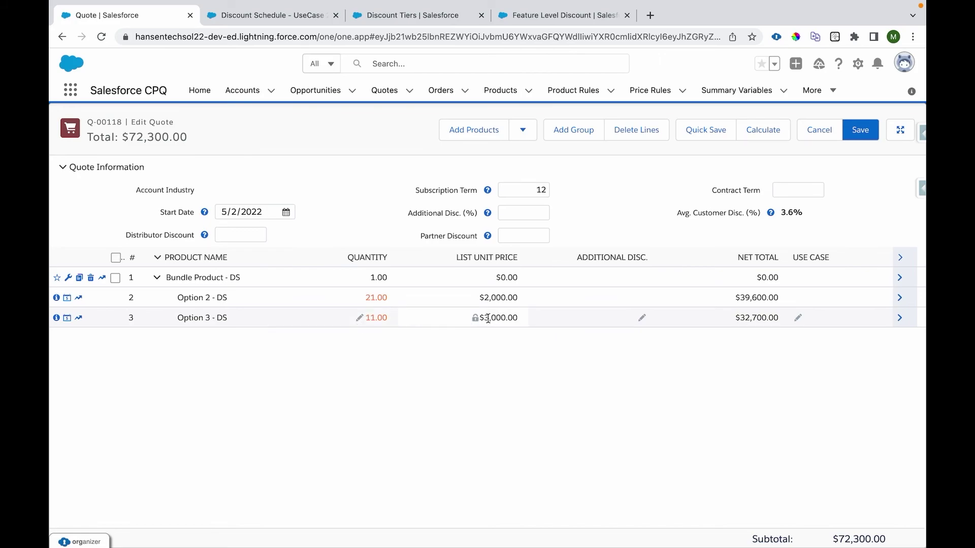
drag(484, 318, 529, 319)
drag(740, 318, 779, 319)
Raise Option 3 - DS to 21 units ($99,000.00 quote total), then advance the slideshow to the closing slide
click(359, 318)
text(21)
click(408, 382)
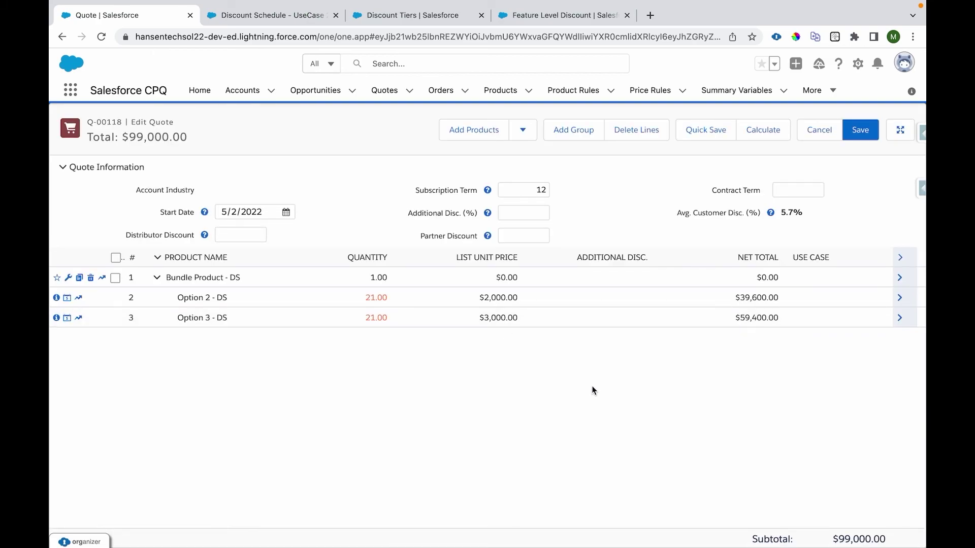
key(ctrl+Left)
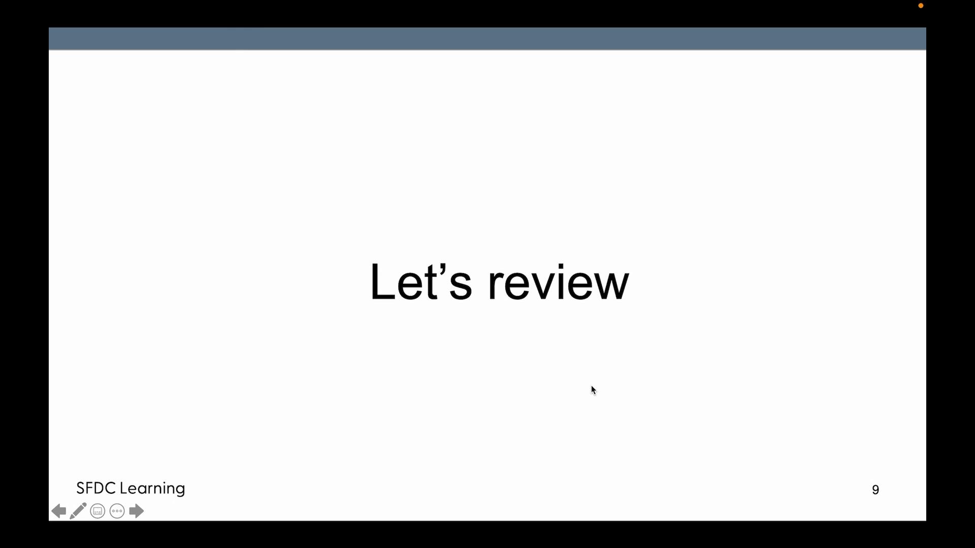
key(Right)
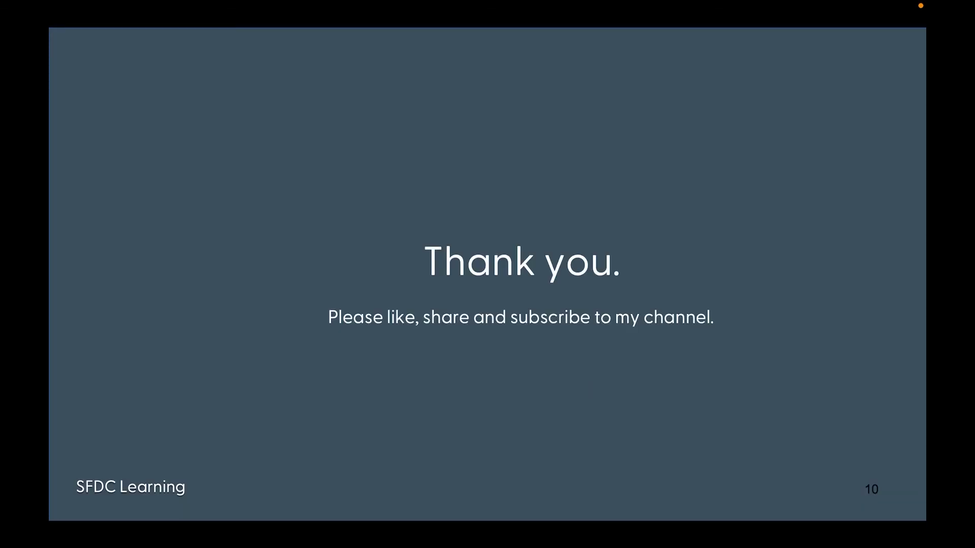